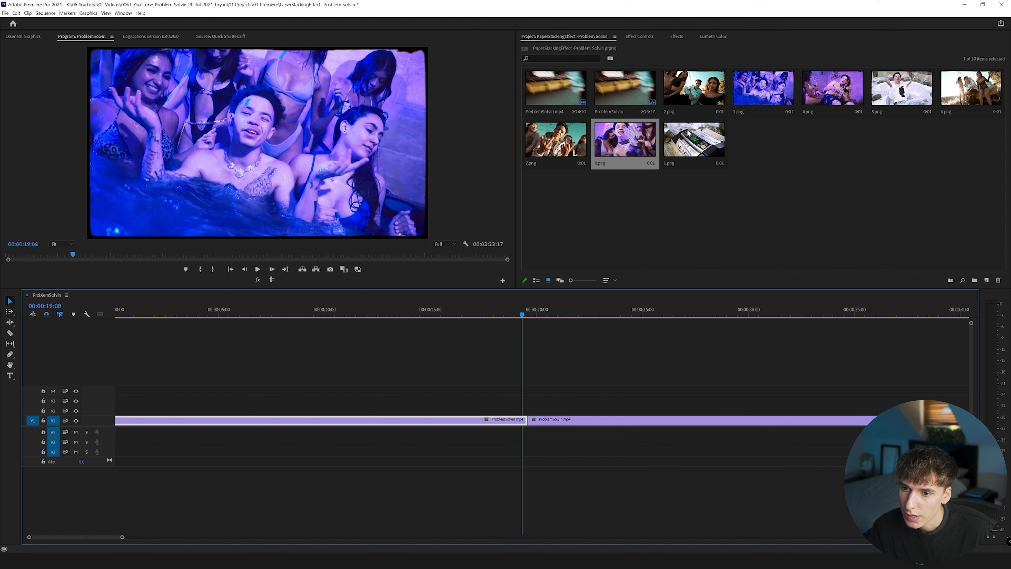
Place 1.png on track V2 above the main footage, starting at 00:00:18:17 and ending at the cut.
left_click_drag(723, 134, 518, 410)
left_click_drag(122, 538, 88, 538)
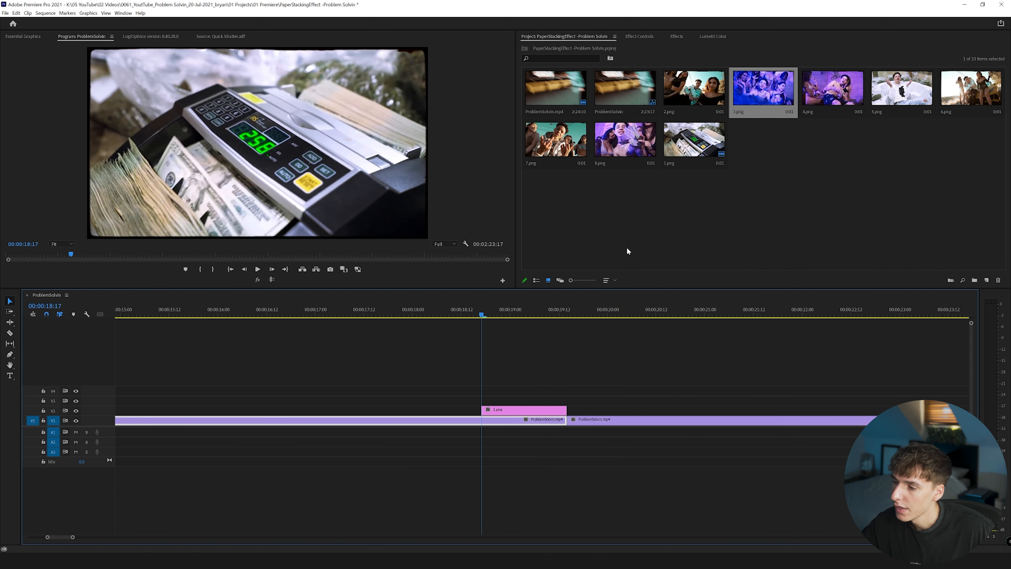
Look through the black rip textures in the Rips and Folds folder in File Explorer for a suitable overlay.
left_click(88, 561)
left_click(114, 533)
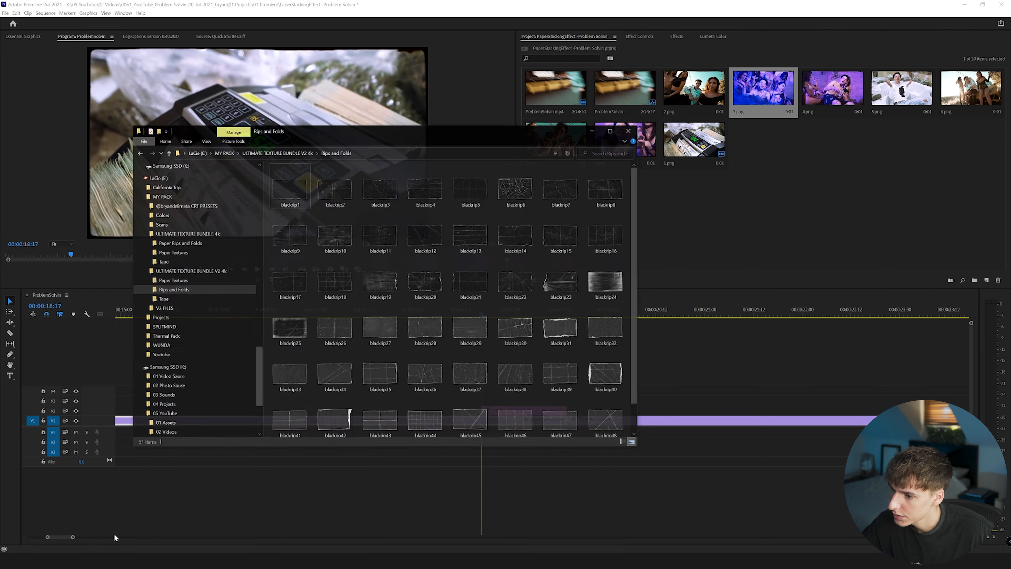
scroll(359, 207, "down", 1)
scroll(398, 255, "up", 1)
scroll(414, 263, "down", 1)
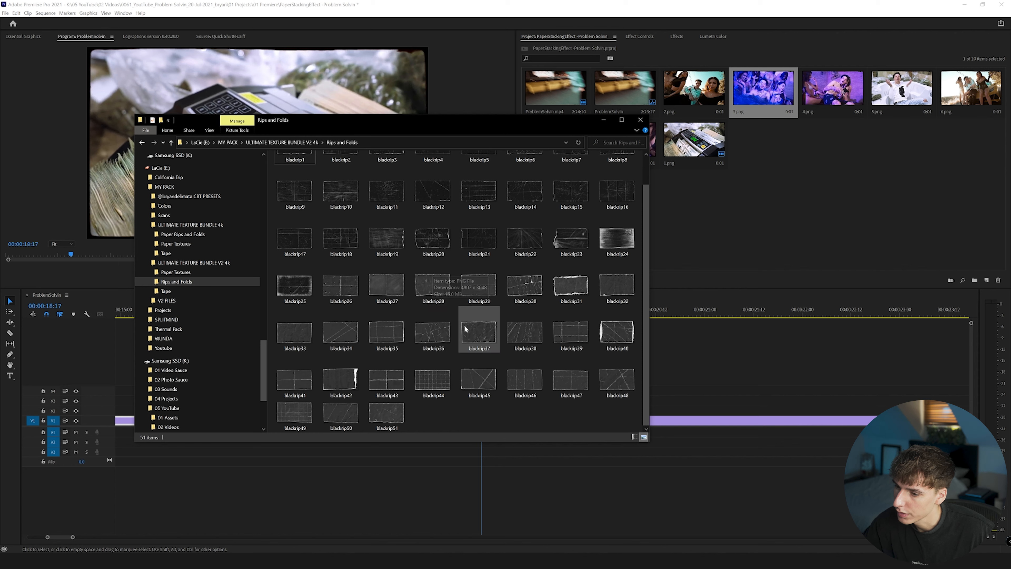
scroll(458, 328, "up", 1)
left_click(346, 324)
scroll(438, 317, "down", 1)
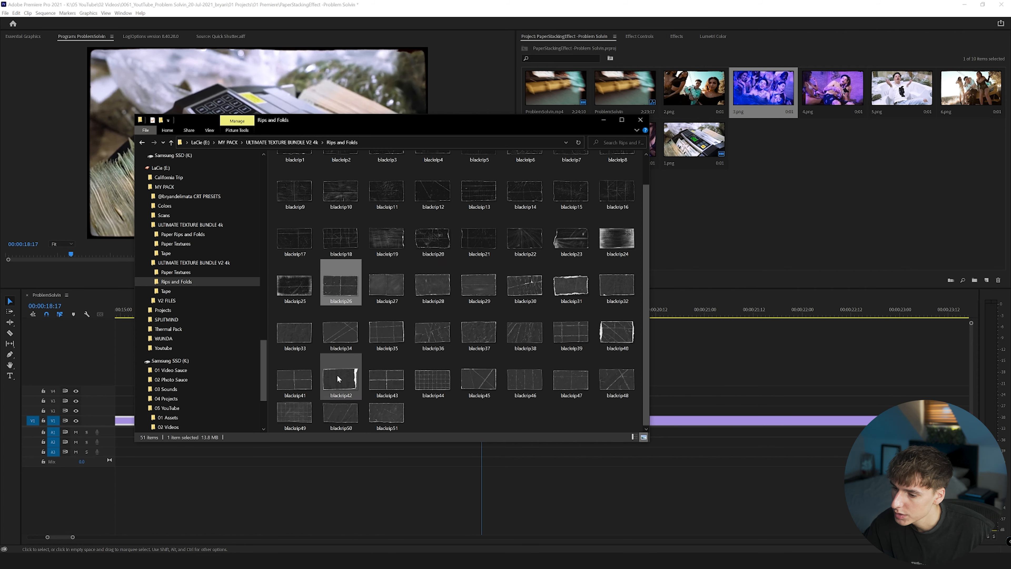
left_click(385, 411, "shift")
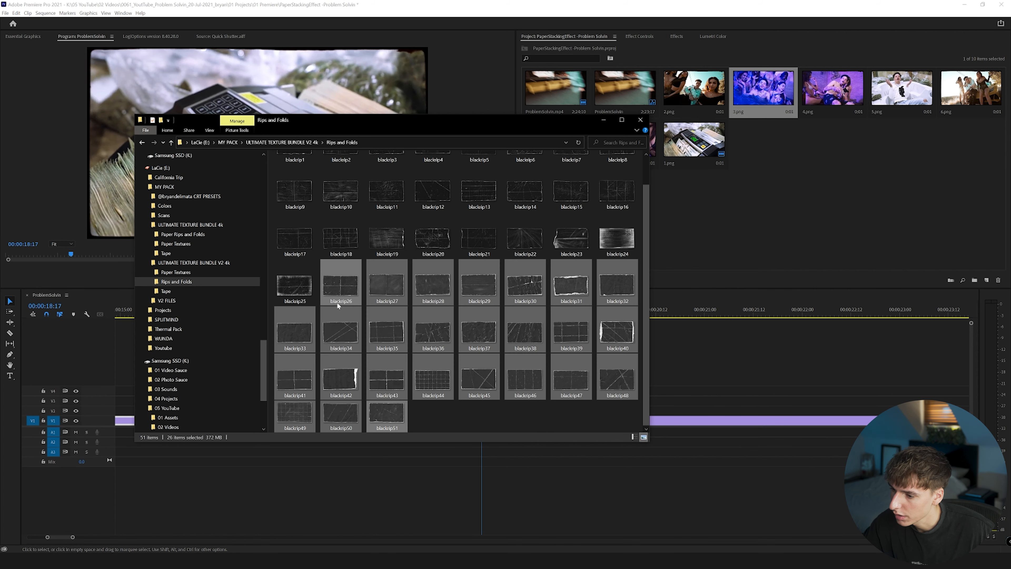
left_click(433, 420)
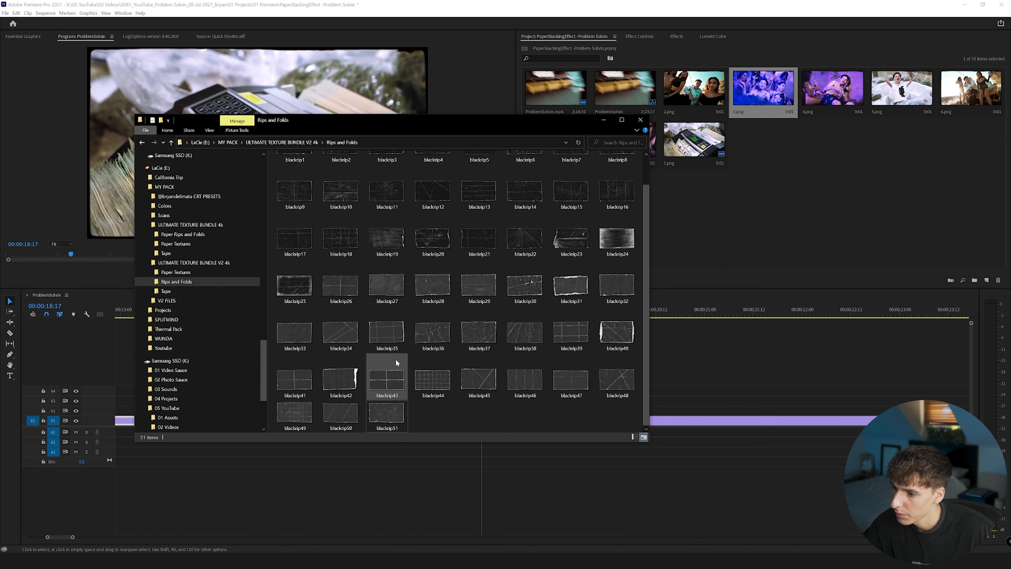
scroll(478, 299, "up", 1)
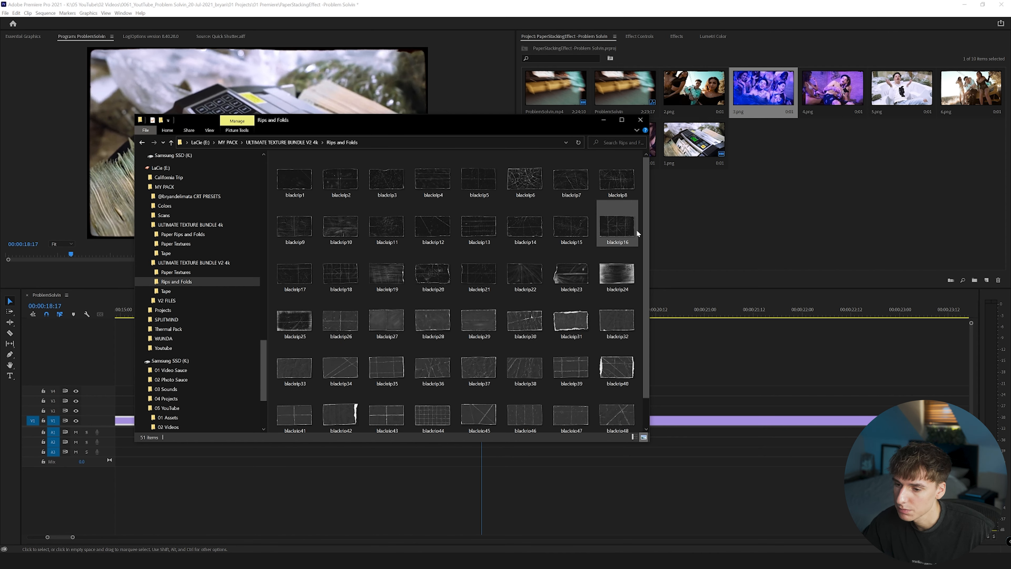
Import blackrip16.png into the Premiere Pro project and place it on track V3 directly above 1.png.
left_click_drag(626, 232, 603, 133)
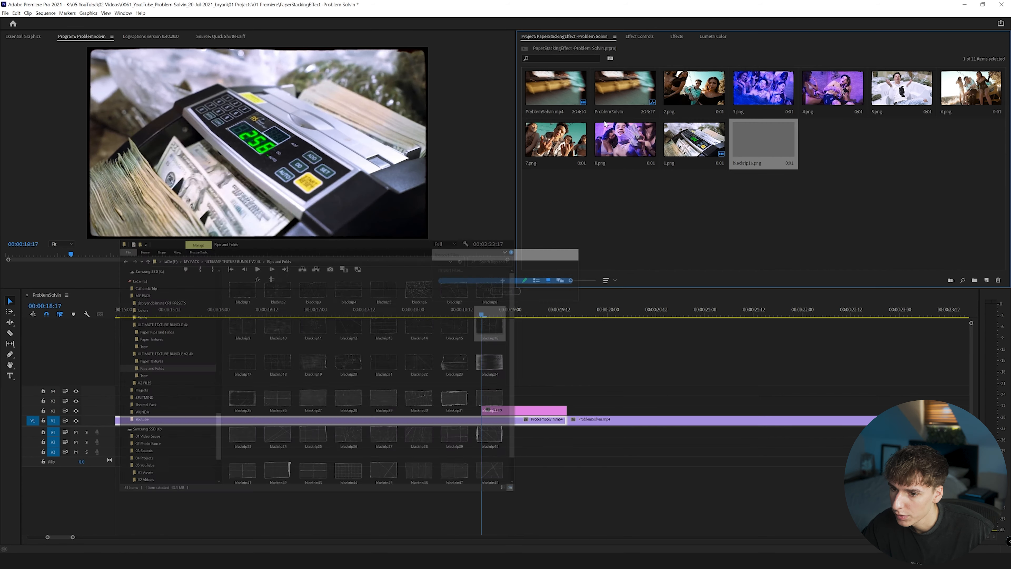
left_click_drag(758, 140, 483, 400)
left_click(502, 402)
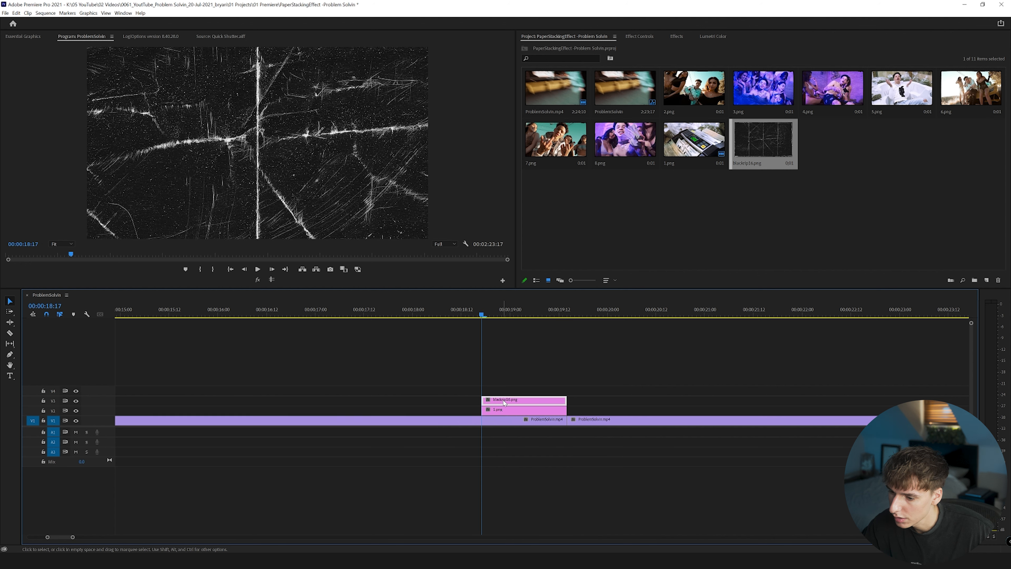
Fit the blackrip16.png clip to the frame size and reduce its scale to 93.
right_click(500, 400)
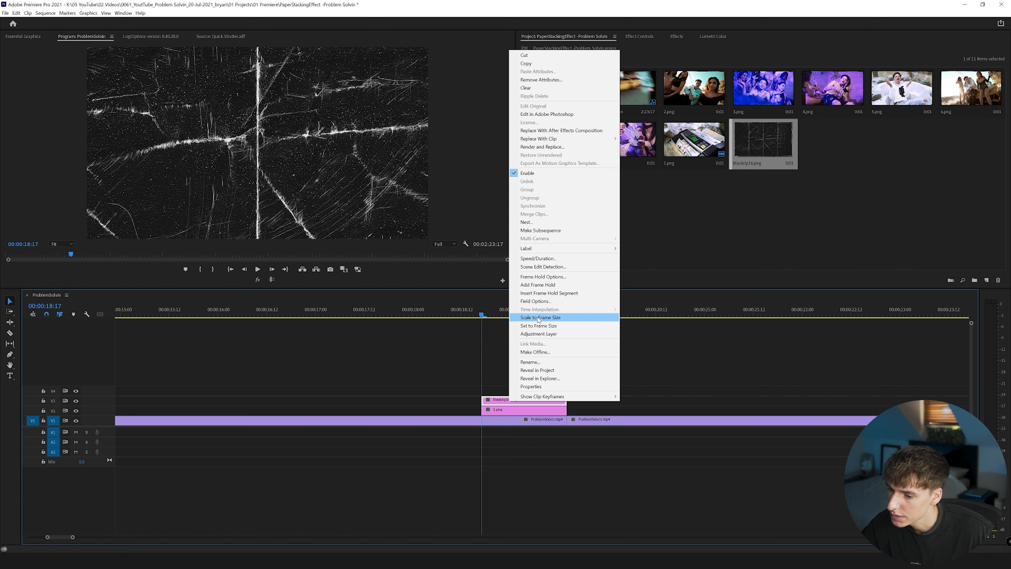
left_click(542, 318)
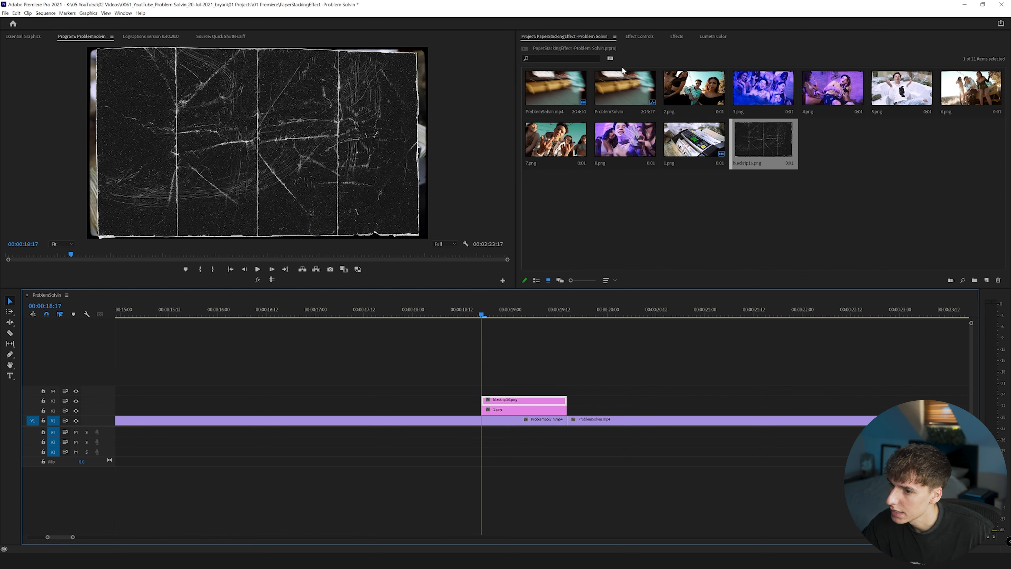
left_click(636, 36)
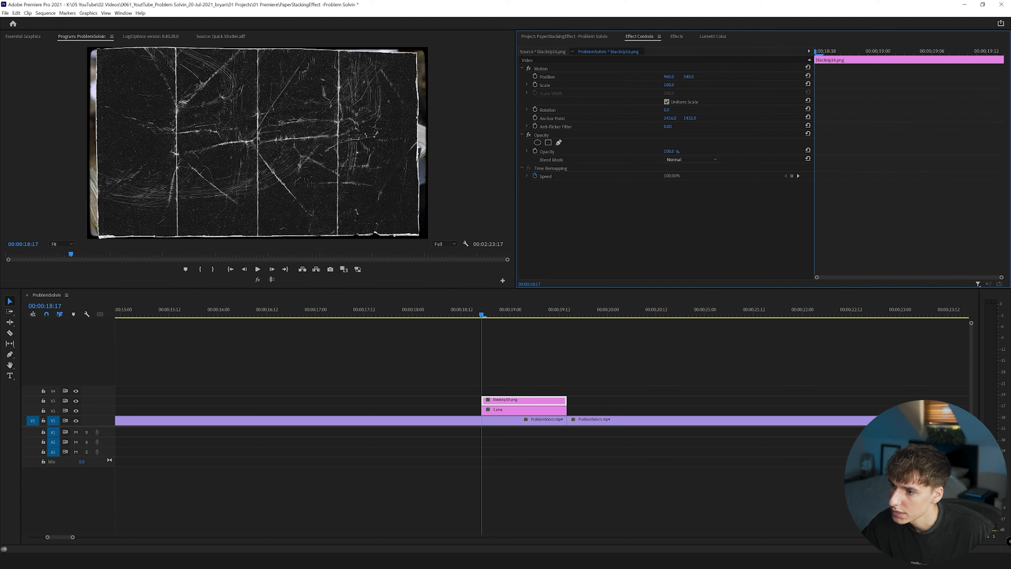
mouse_move(669, 85)
left_mouse_down()
mouse_move(656, 84)
mouse_move(674, 86)
left_mouse_up()
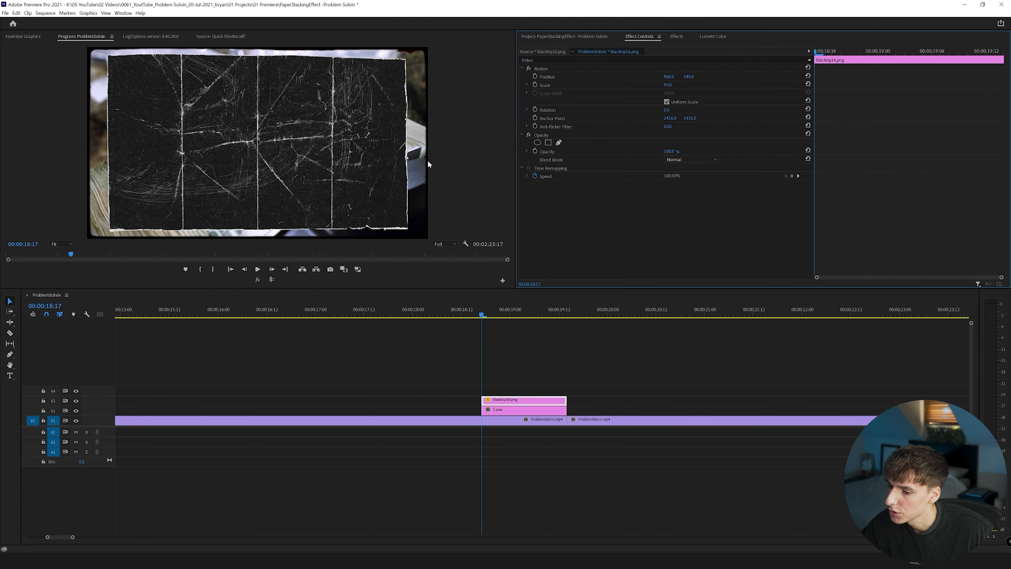
Find the Track Matte Key effect and apply it to the 1.png clip on V2.
left_click(678, 37)
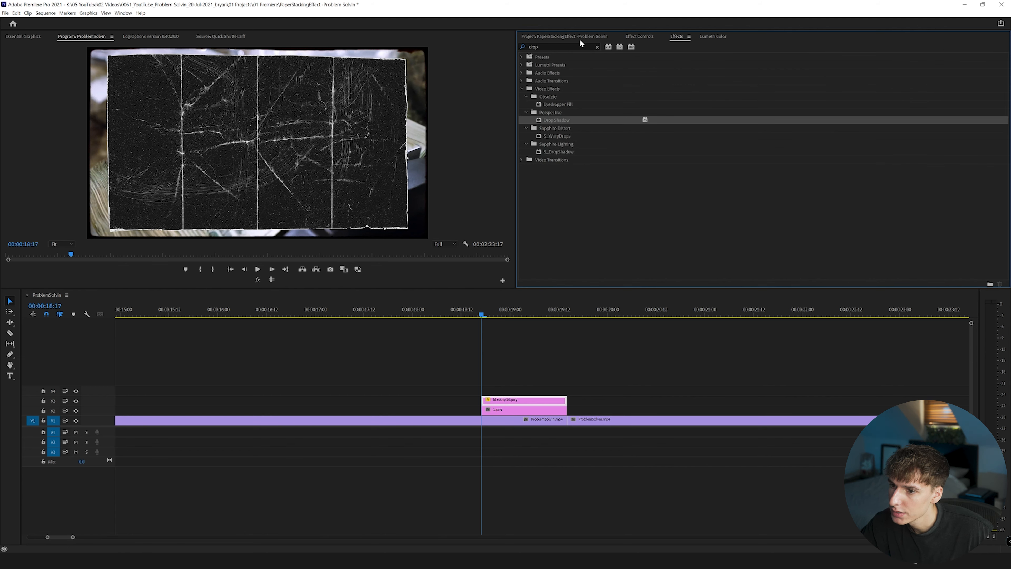
left_click(597, 47)
type("track")
left_click_drag(569, 104, 508, 413)
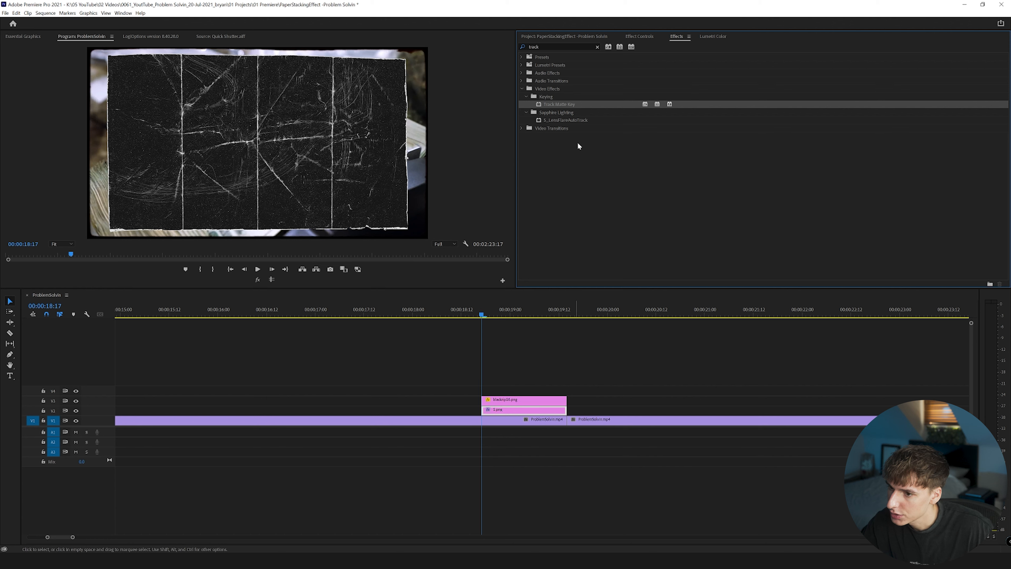
Set the Track Matte Key's matte on 1.png to Video 3, the track holding the rip texture.
left_click(639, 35)
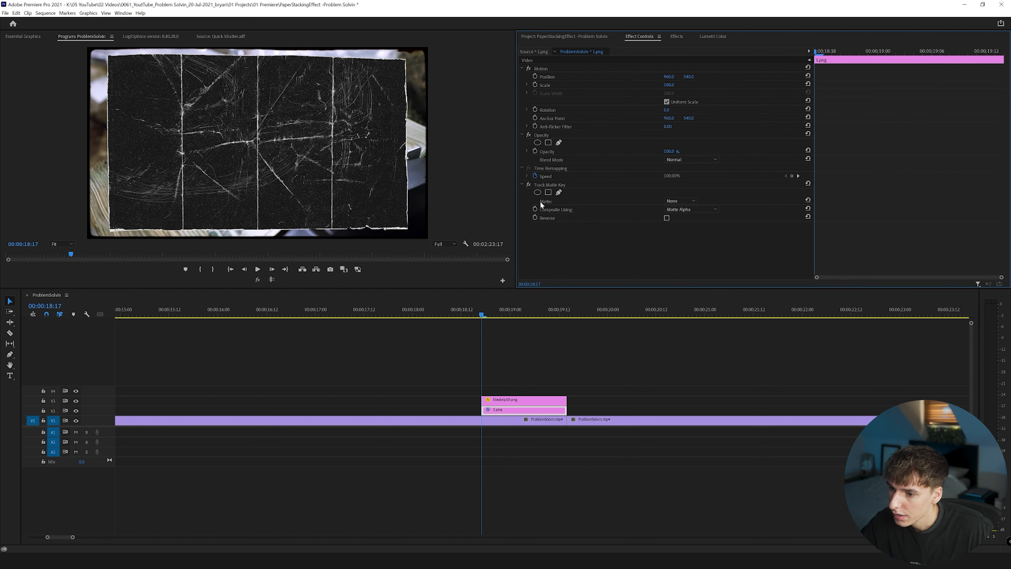
left_click(678, 200)
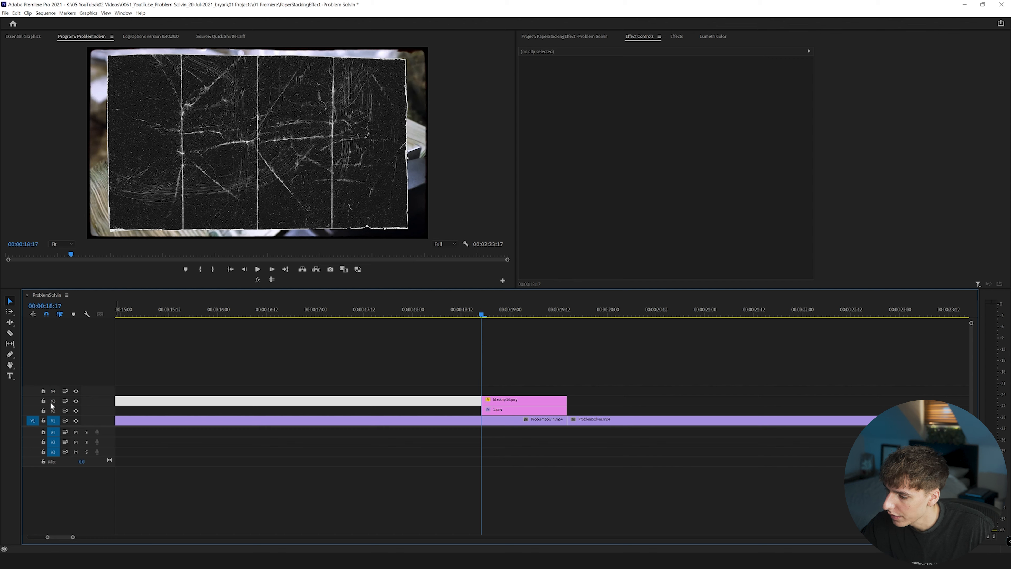
left_click(503, 401)
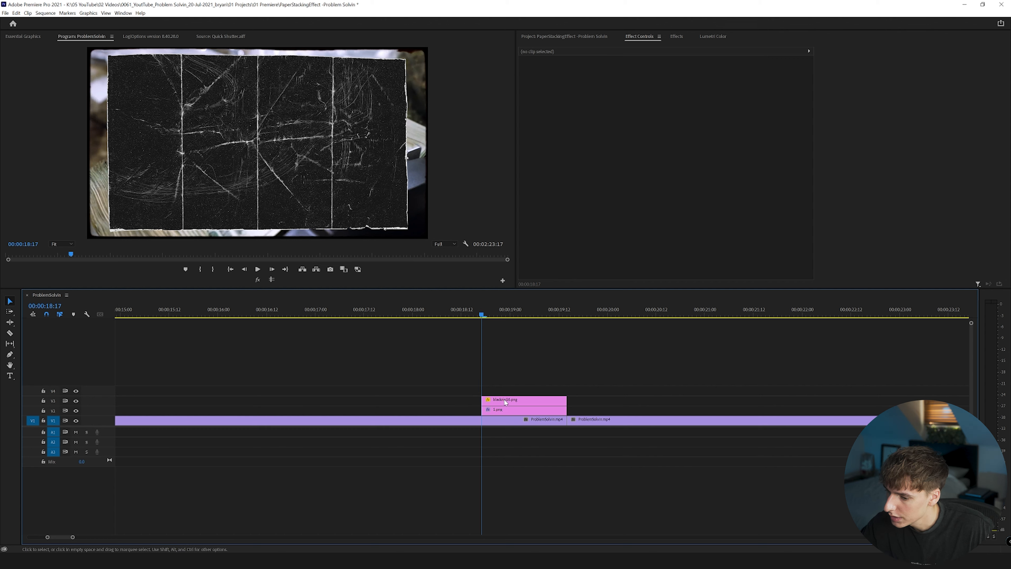
left_click(444, 403)
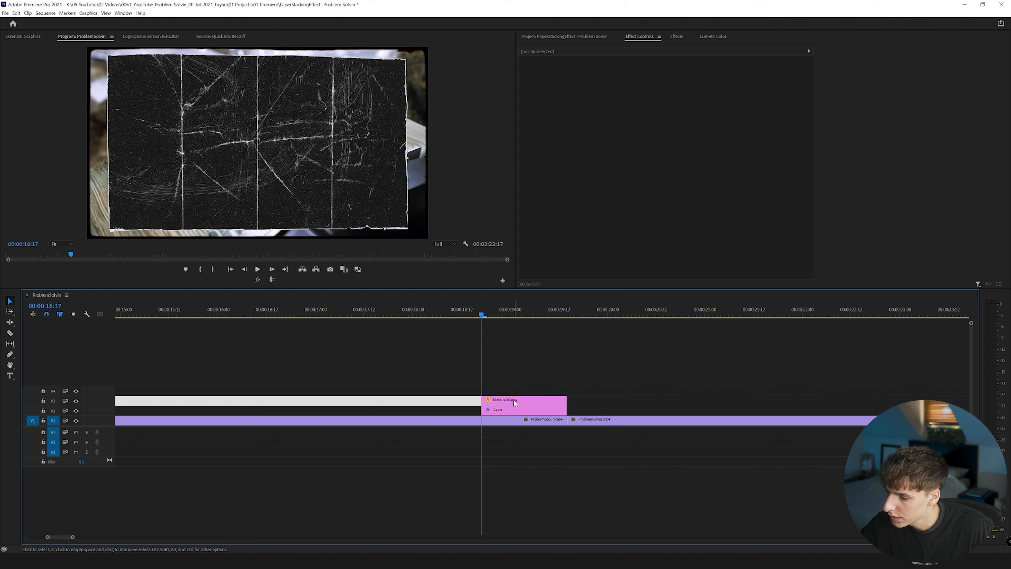
left_click(506, 411)
left_click(680, 201)
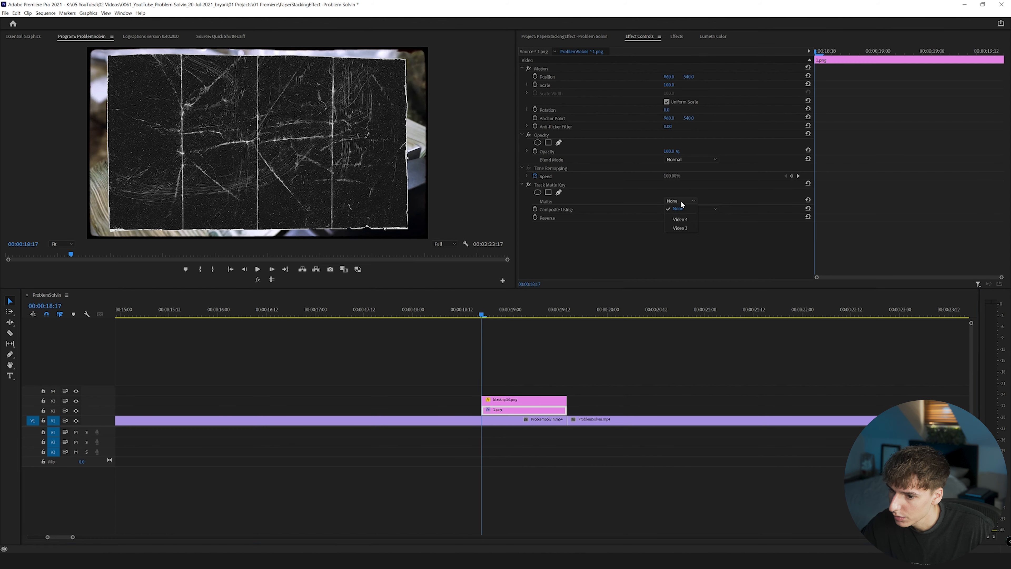
left_click(680, 228)
key("Down")
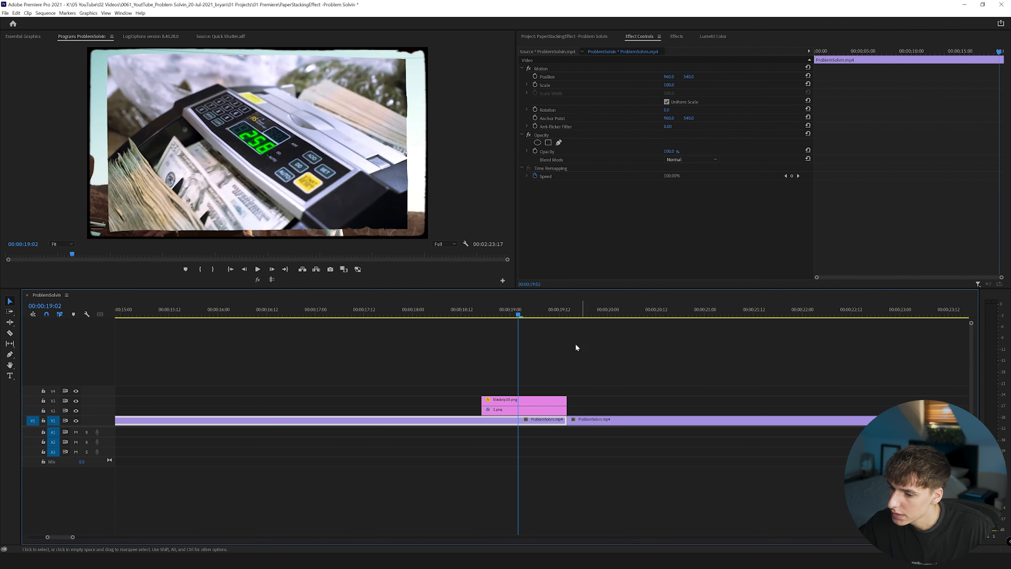
Duplicate the blackrip16.png clip onto track V4 and set the copy's blend mode to Screen.
left_click(513, 401)
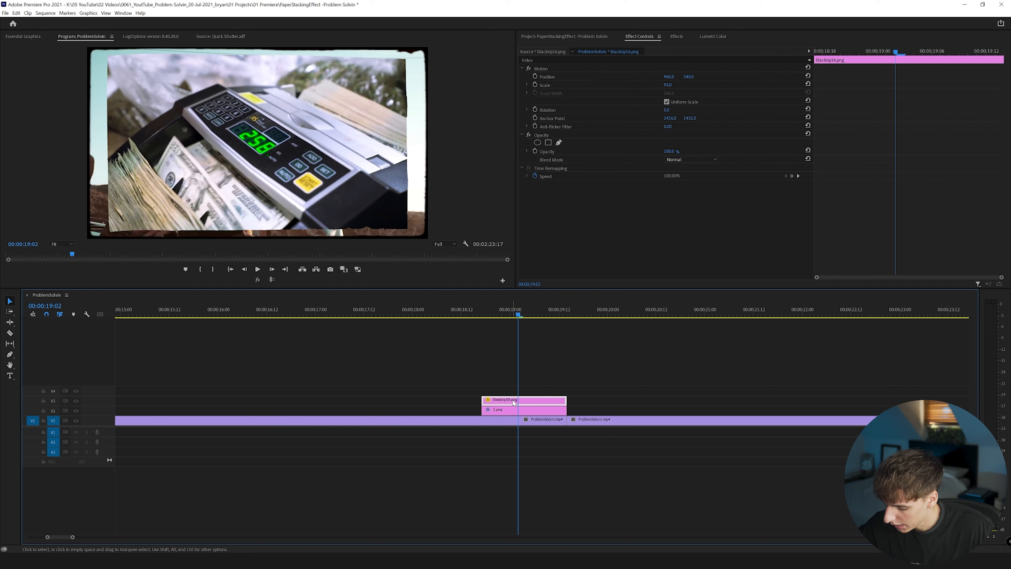
left_click_drag(501, 403, 504, 395)
left_click(518, 392)
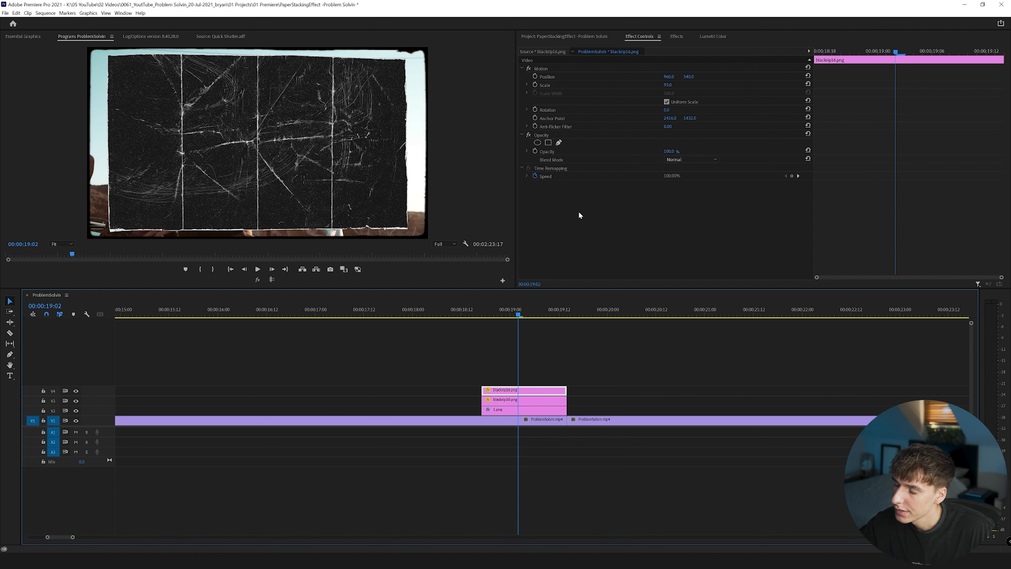
left_click(681, 159)
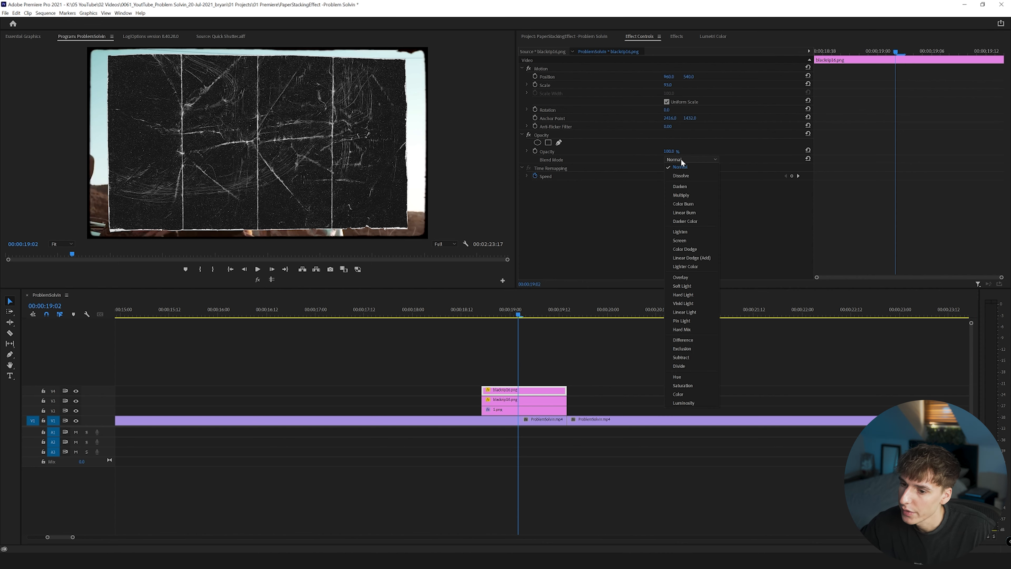
left_click(679, 240)
left_click(486, 314)
left_click_drag(489, 312, 530, 312)
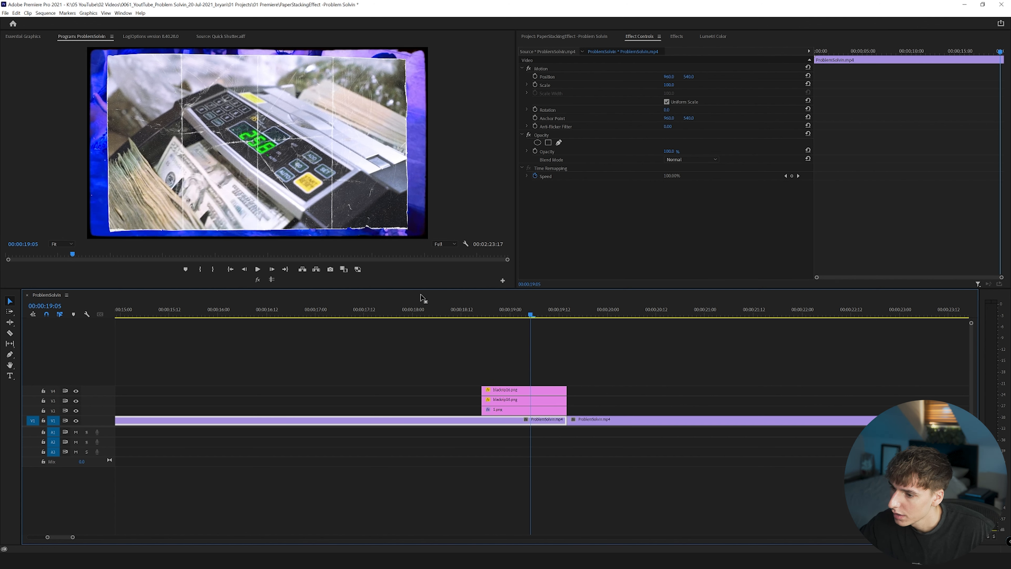
Place 8.png on track V2 immediately after 1.png, starting at the cut.
left_click(561, 390)
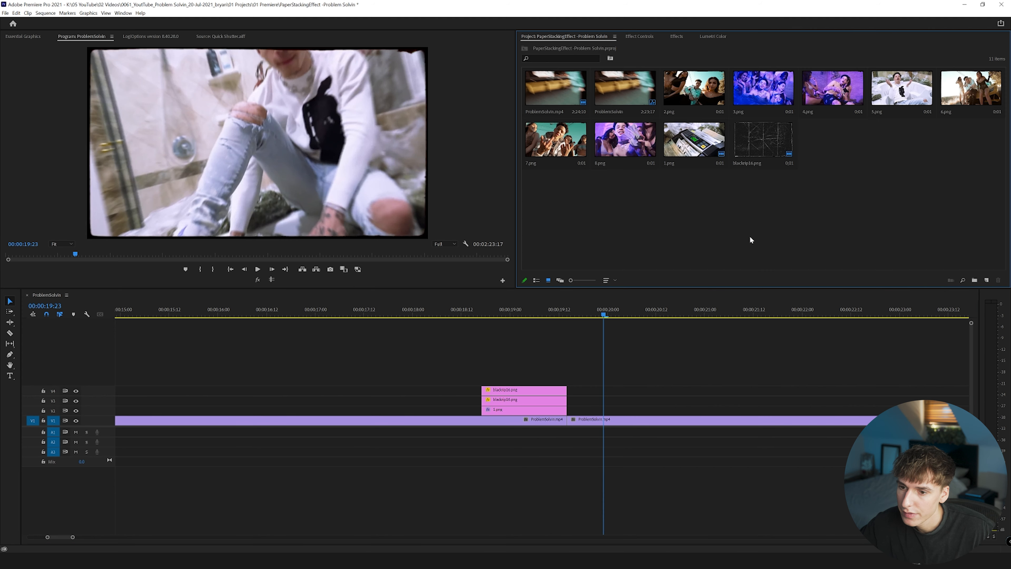
left_click_drag(628, 142, 700, 410)
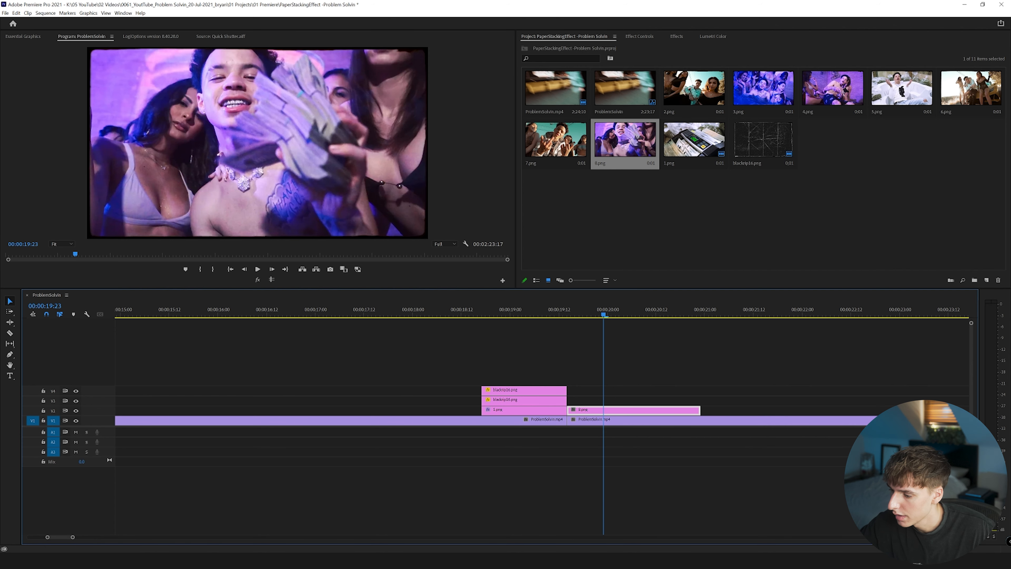
Add blackrip8.png from the Rips and Folds folder on track V3 above 8.png, with its scale set to 89.
left_click(89, 561)
left_click(125, 526)
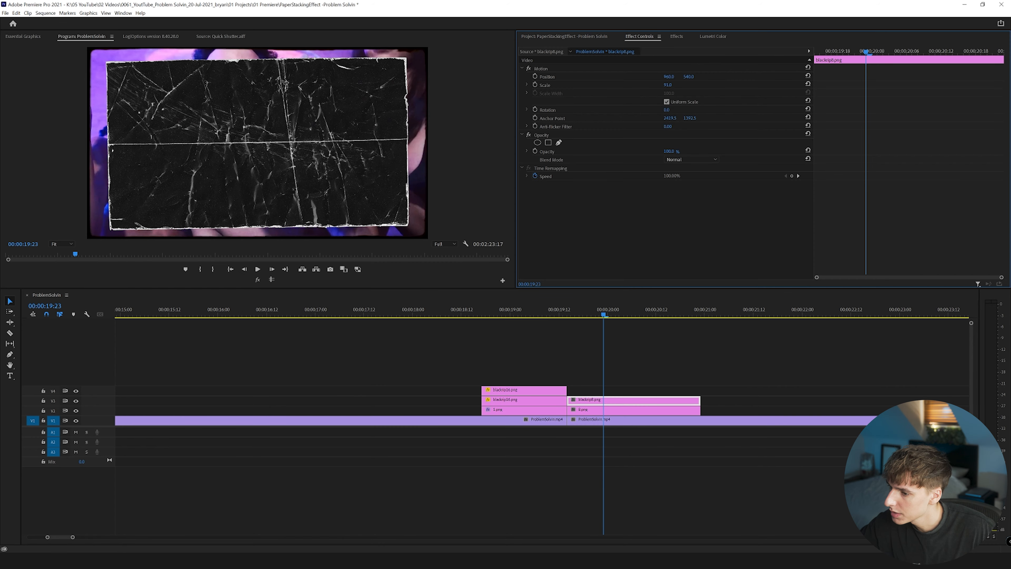
left_click_drag(667, 85, 667, 85)
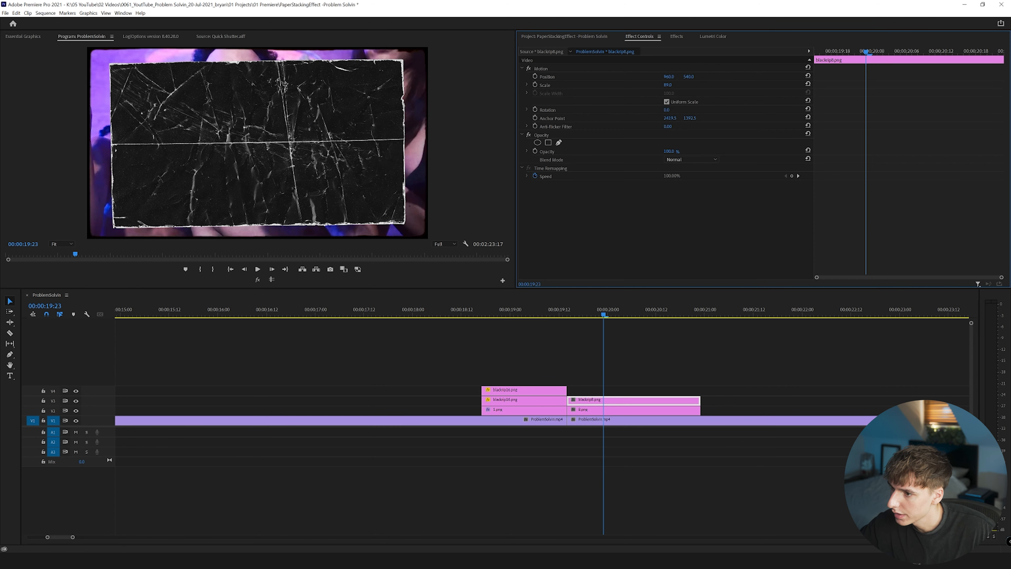
Copy the Track Matte Key effect from 1.png onto the 8.png clip.
left_click(533, 409)
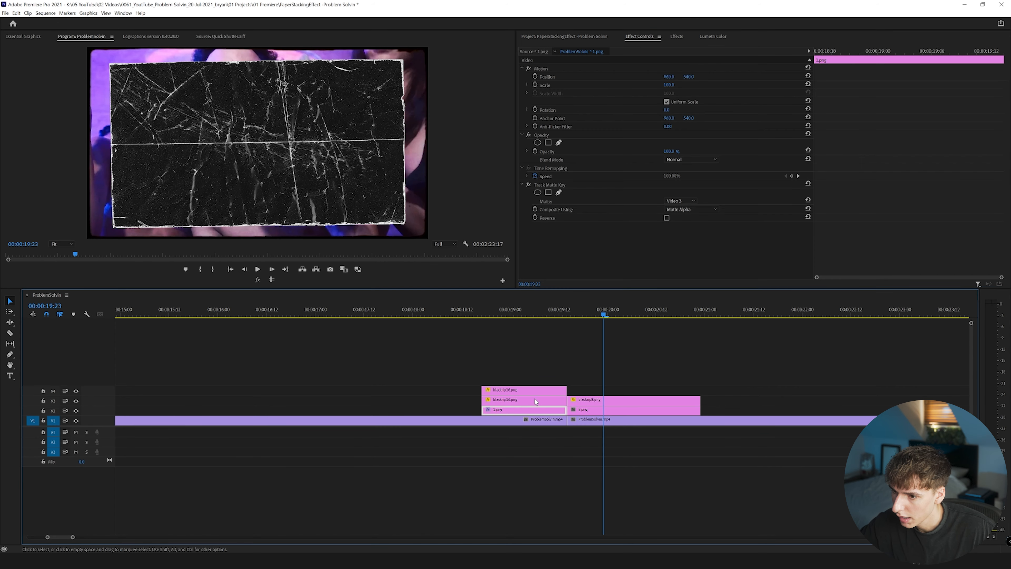
left_click(549, 184)
left_click(595, 410)
key("ctrl+v")
Duplicate the texture above 8.png onto track V4 and set the copy's blend mode to Screen.
left_click_drag(603, 400, 604, 390, "alt")
left_click(605, 390)
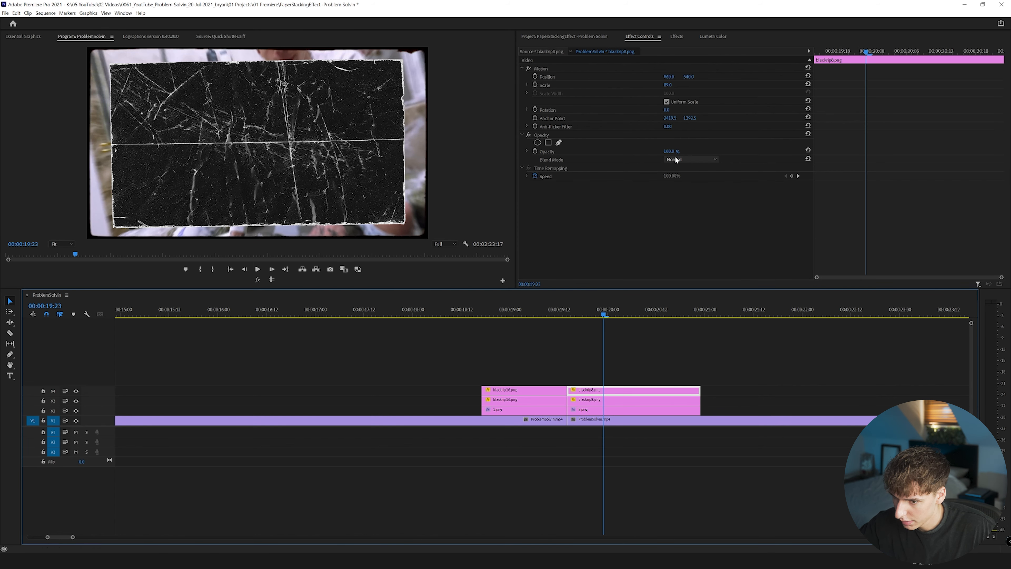
left_click(675, 160)
left_click(679, 239)
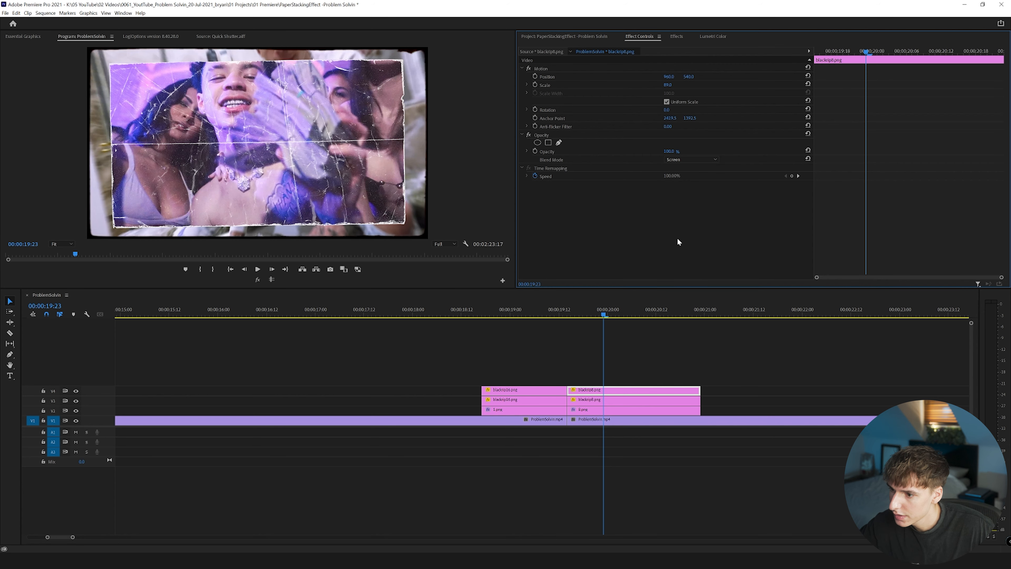
Play through both torn-paper images and check the Track Matte Key's matte setting on 8.png.
left_click_drag(500, 317, 602, 328)
key("space")
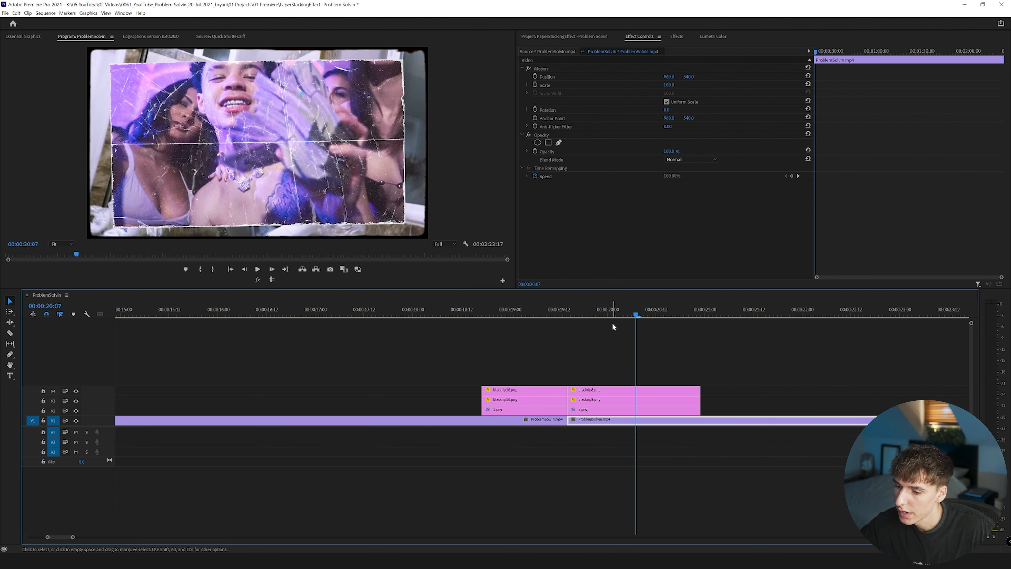
left_click(584, 412)
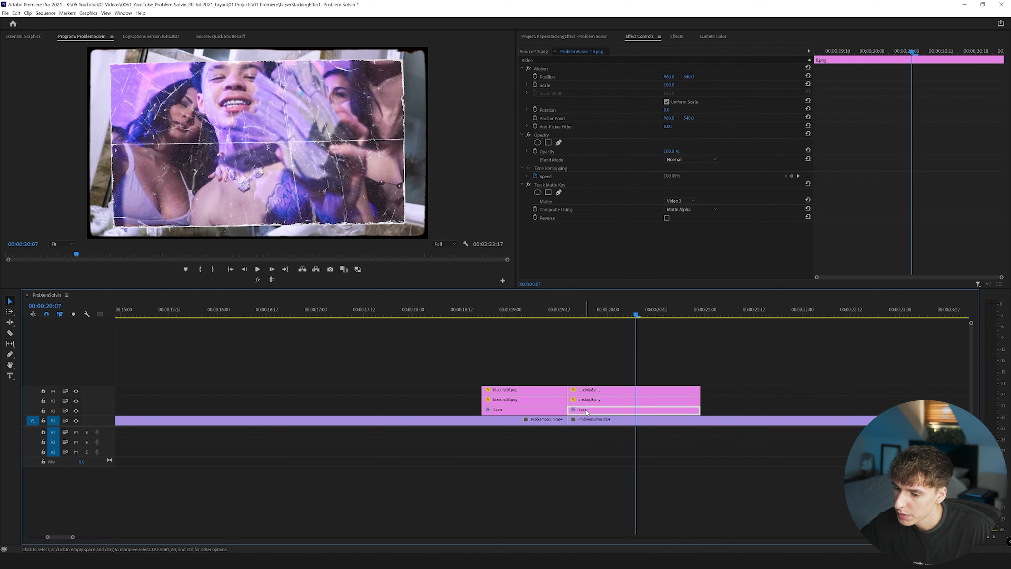
left_click(677, 200)
left_click(677, 200)
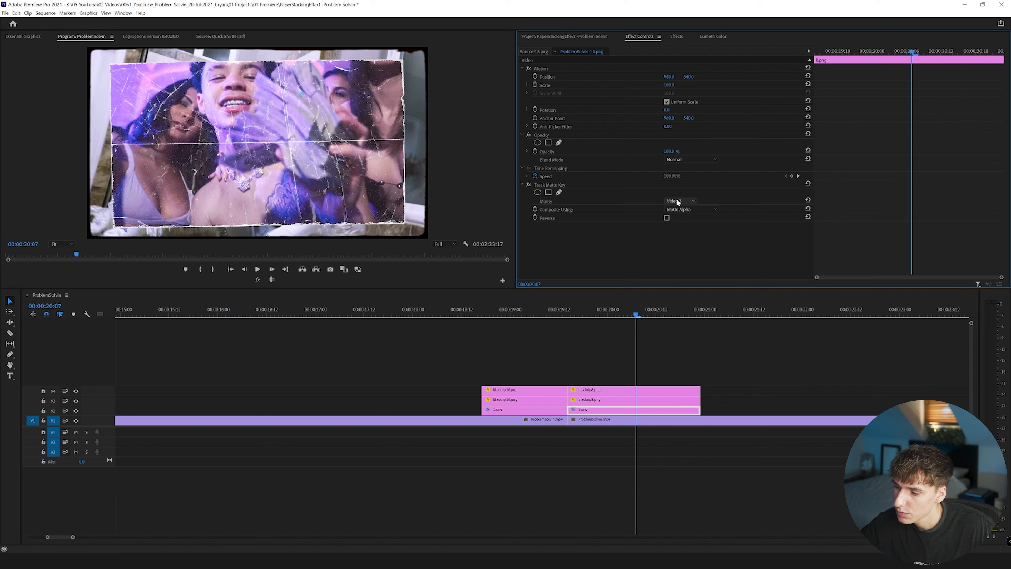
Examine the second paper stack layer by layer: 8.png, its matte texture and the Screen-mode texture copy above.
left_click_drag(446, 365, 702, 410)
left_click(707, 409)
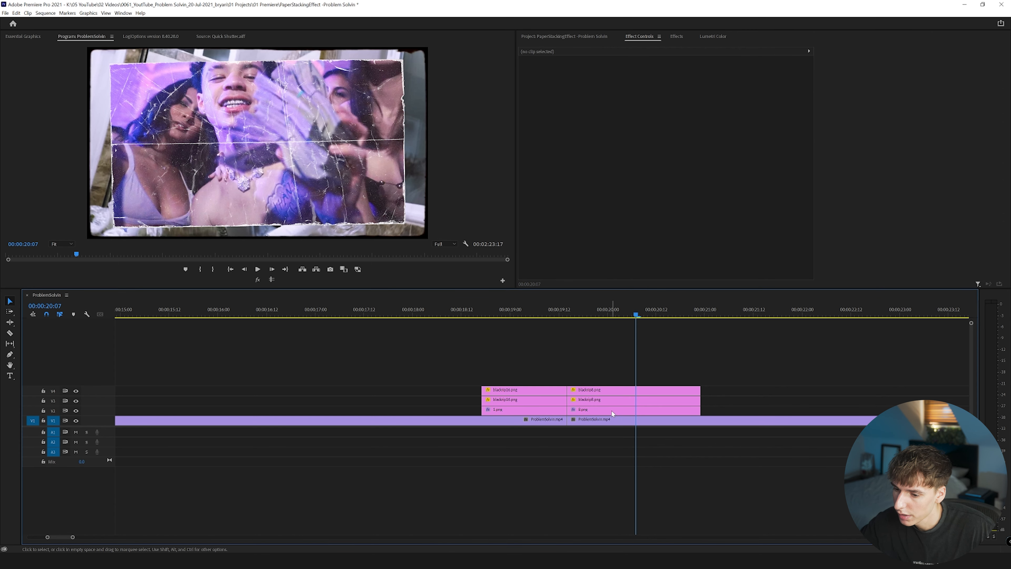
left_click(604, 412)
left_click(602, 401)
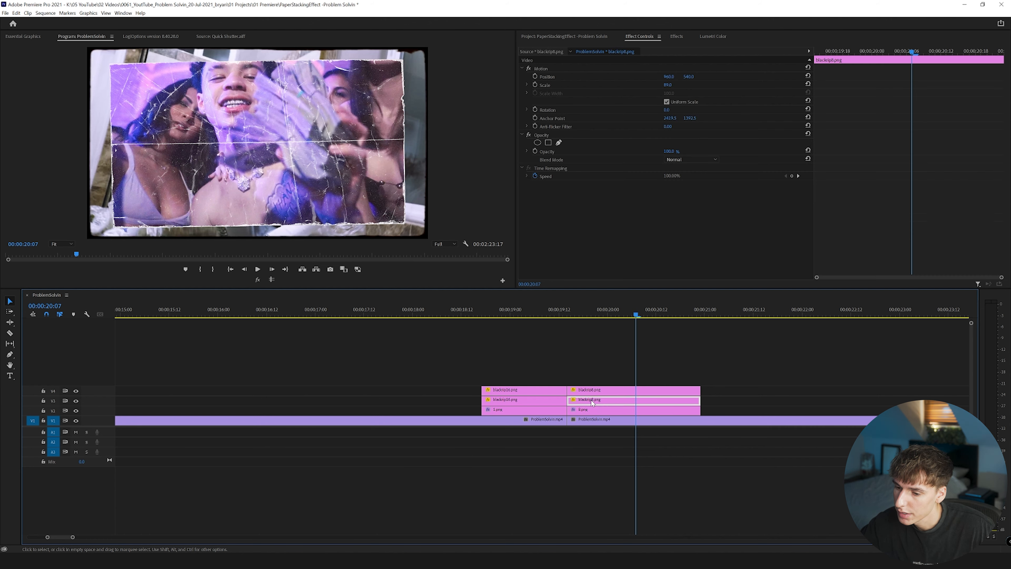
left_click(588, 391)
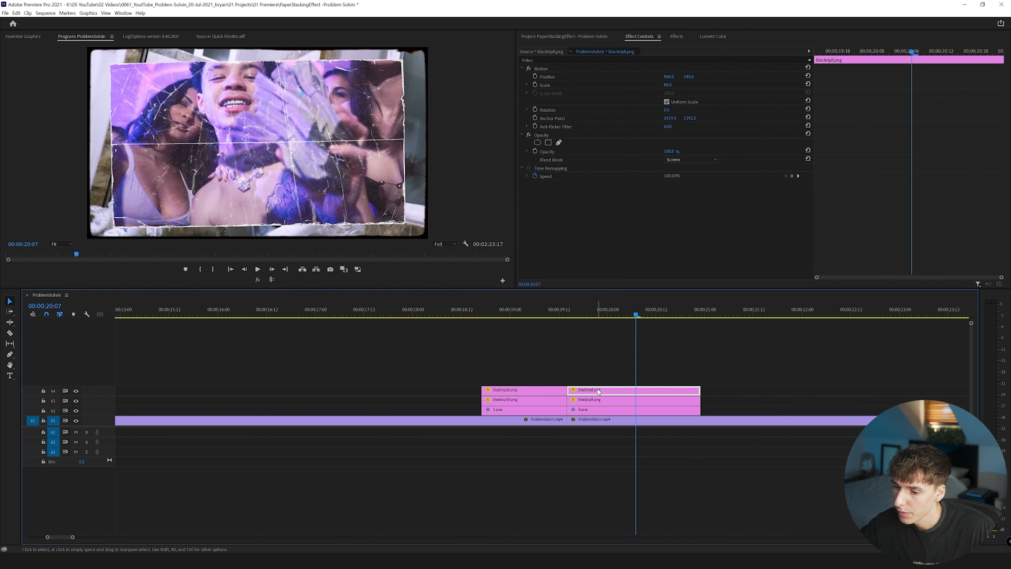
Place 7.png on track V2 after 8.png and add blackrip20.png above it on V3, scaled to 90.
left_click(539, 35)
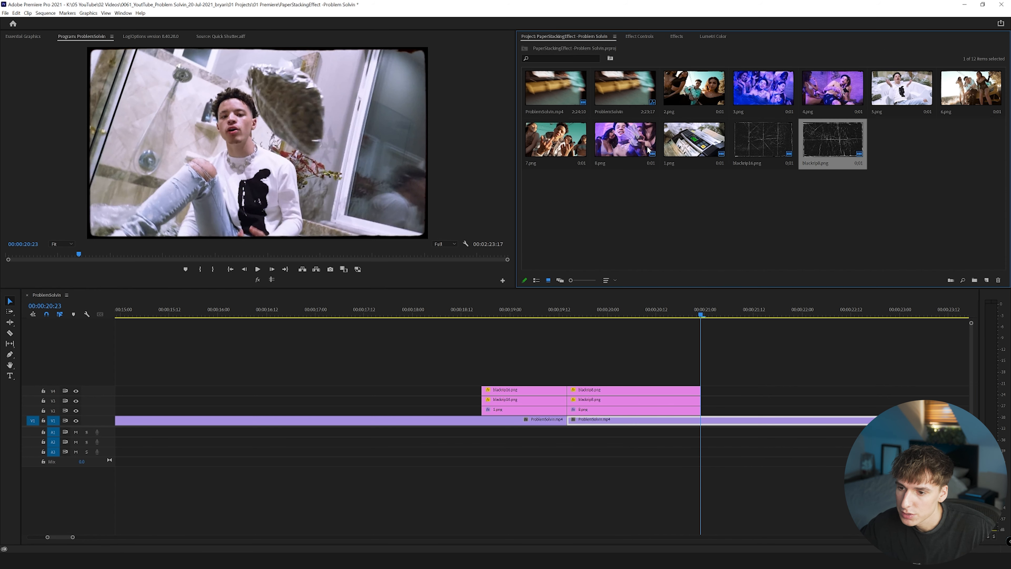
left_click_drag(567, 143, 779, 412)
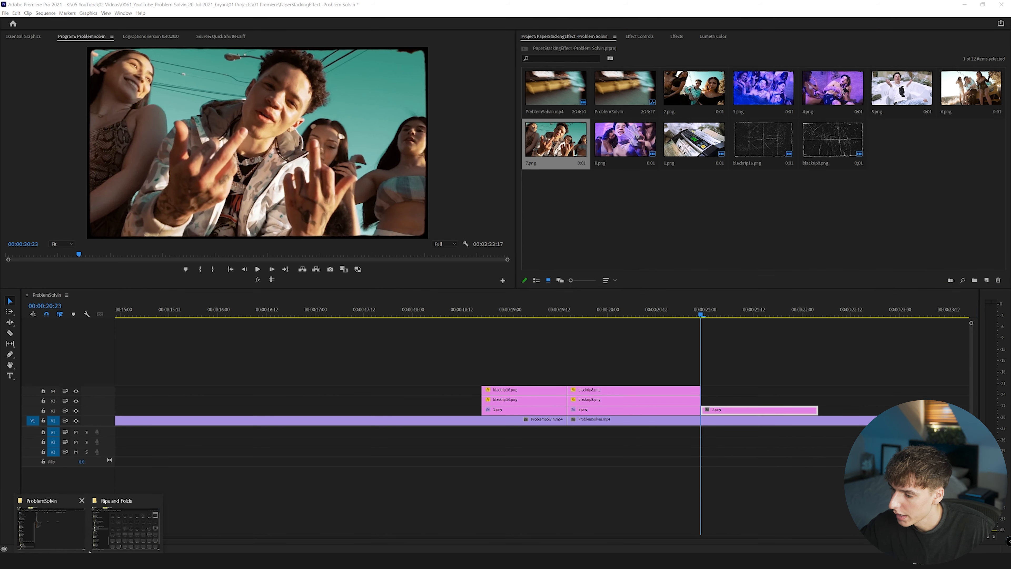
left_click(146, 519)
left_click_drag(433, 272, 712, 401)
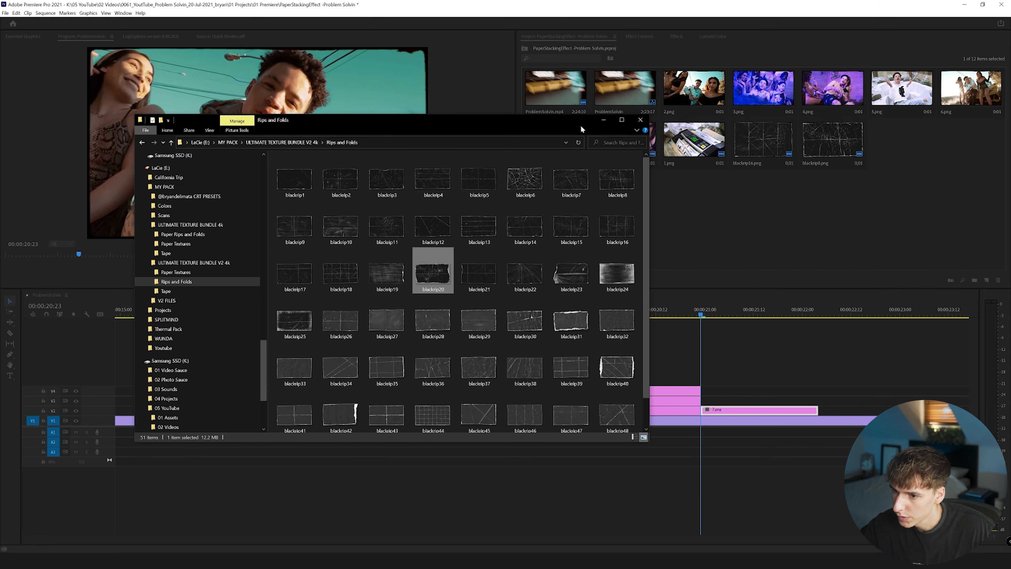
left_click(605, 120)
left_click(639, 36)
left_click_drag(669, 85, 665, 84)
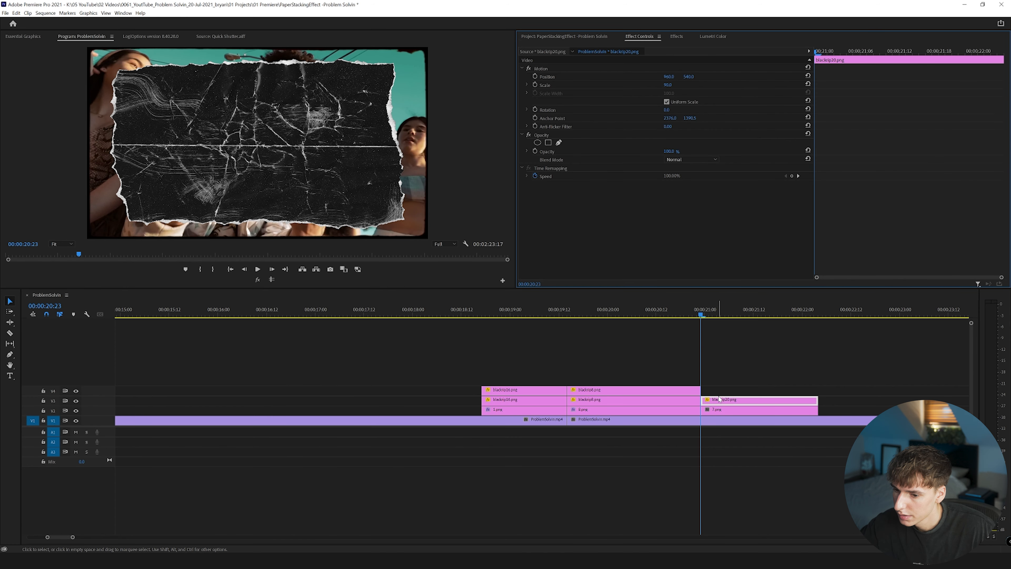
Duplicate the blackrip20.png texture onto track V4 and set the copy's blend mode to Screen.
left_click_drag(719, 399, 720, 390)
left_click(687, 160)
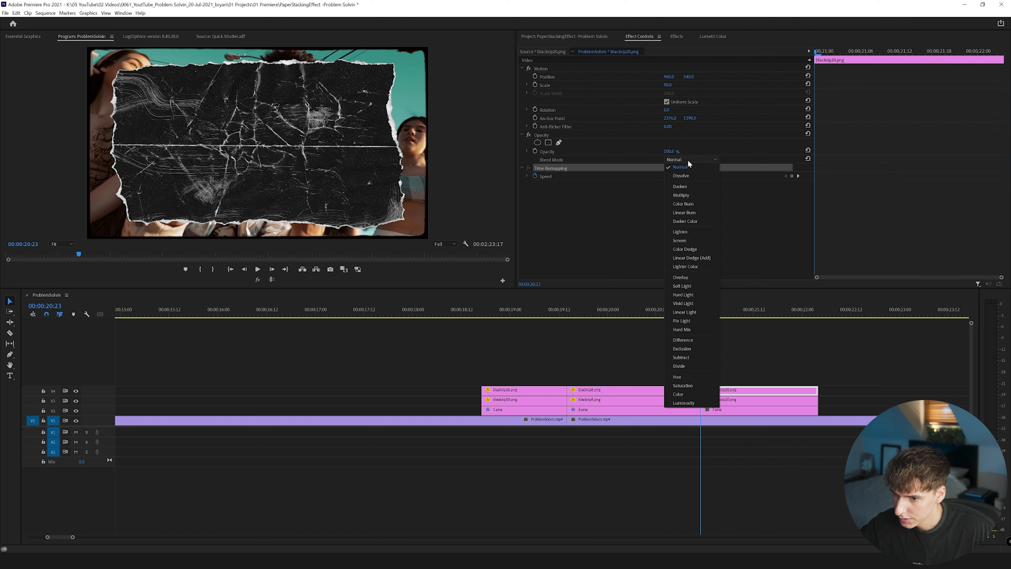
left_click(684, 232)
Copy the Track Matte Key effect from 8.png onto the 7.png clip.
left_click(652, 410)
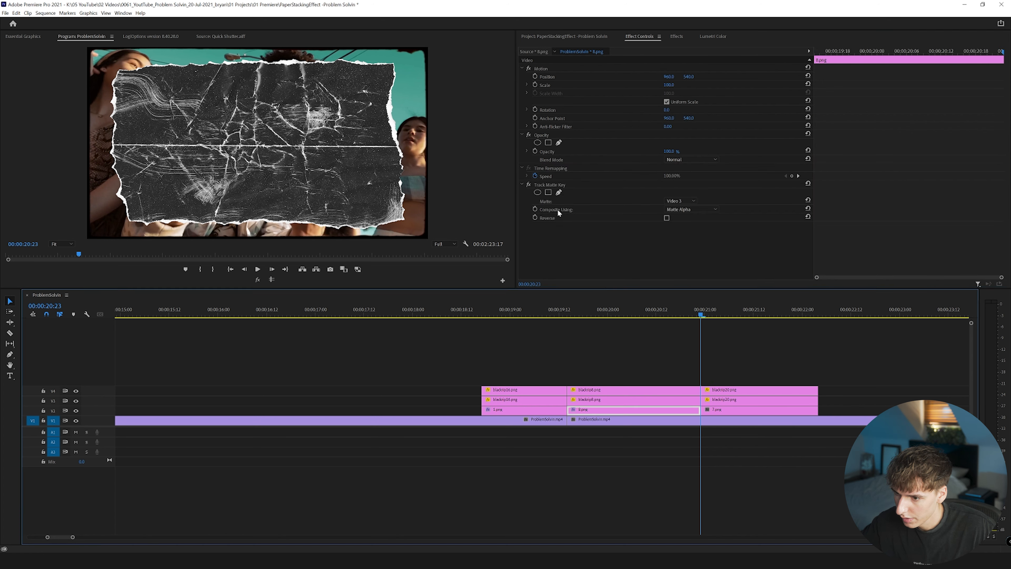
left_click(560, 184)
key("ctrl+c")
left_click(726, 411)
key("ctrl+v")
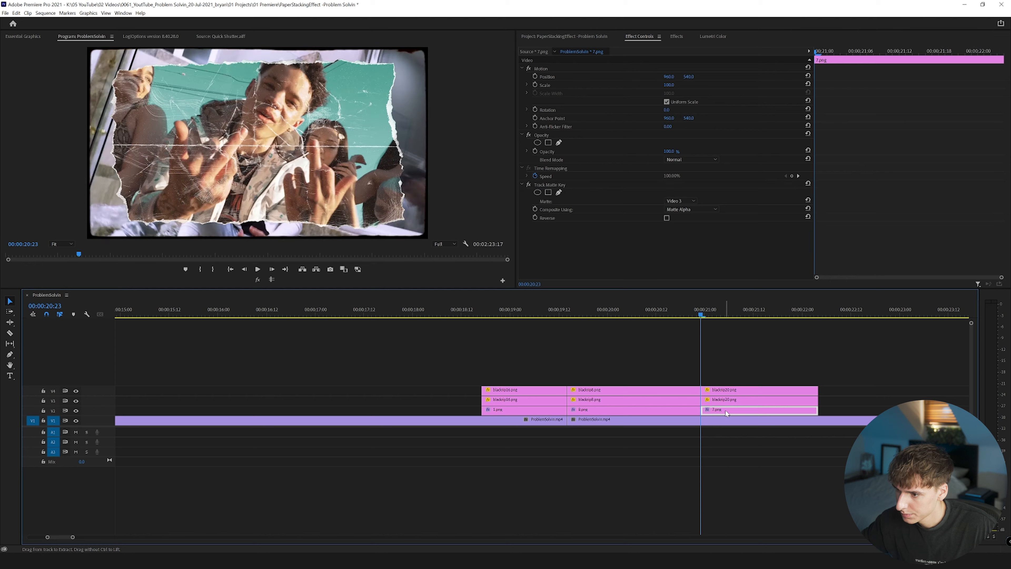
Place 5.png on track V2 after 7.png and add another Rips and Folds texture on V3, scaled down to leave a border.
left_click(819, 317)
left_click(565, 35)
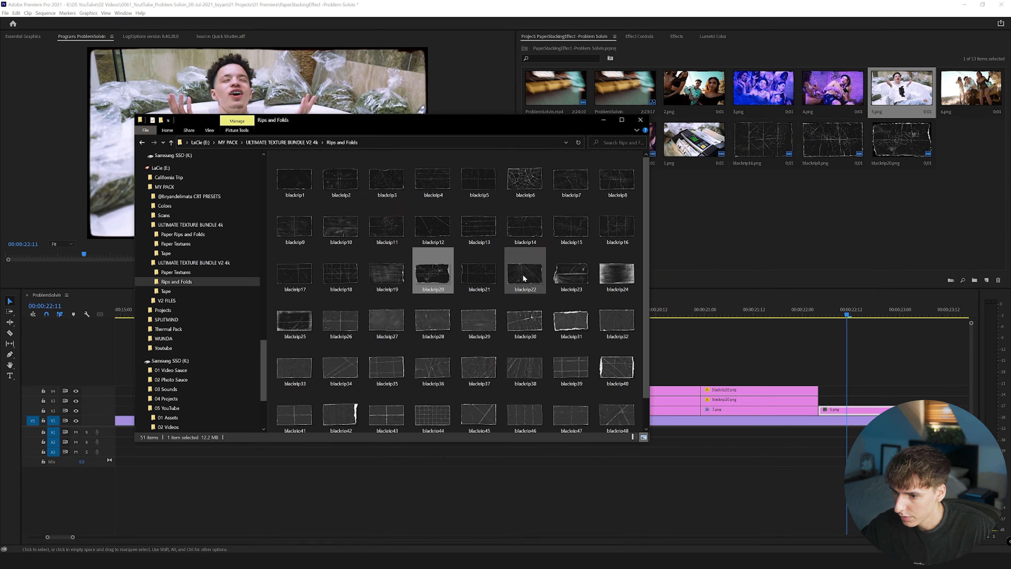
scroll(462, 293, "down", 2)
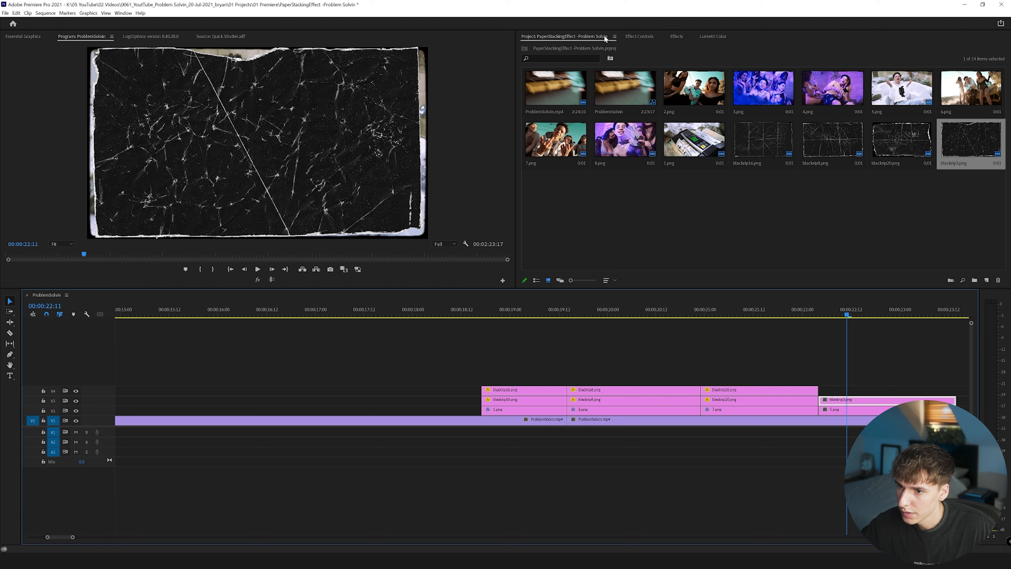
left_click(637, 37)
left_click_drag(668, 85, 663, 85)
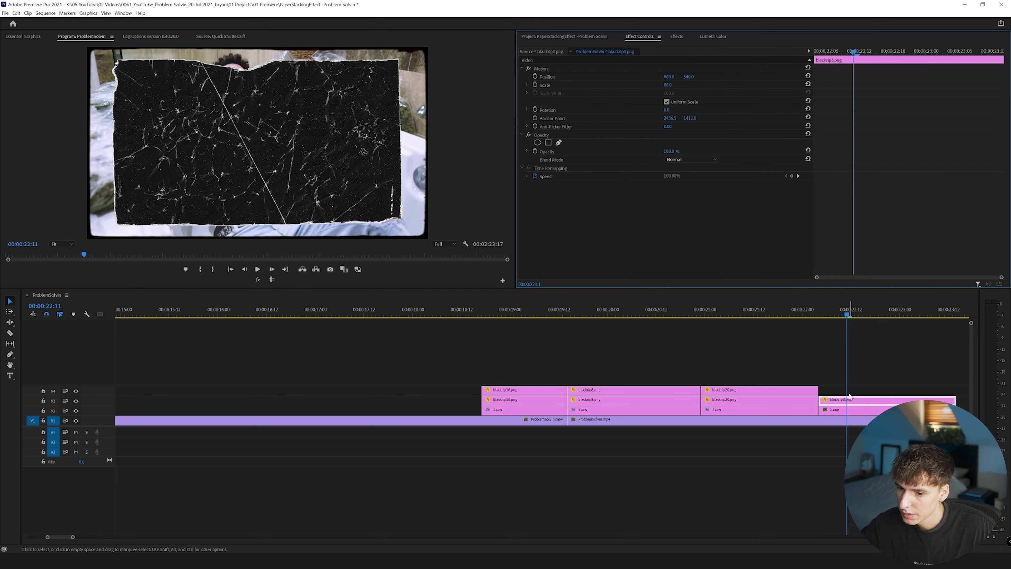
Duplicate the texture above 5.png onto track V4 in Screen mode, and paste the Track Matte Key effect onto 5.png.
left_click_drag(848, 403, 847, 392)
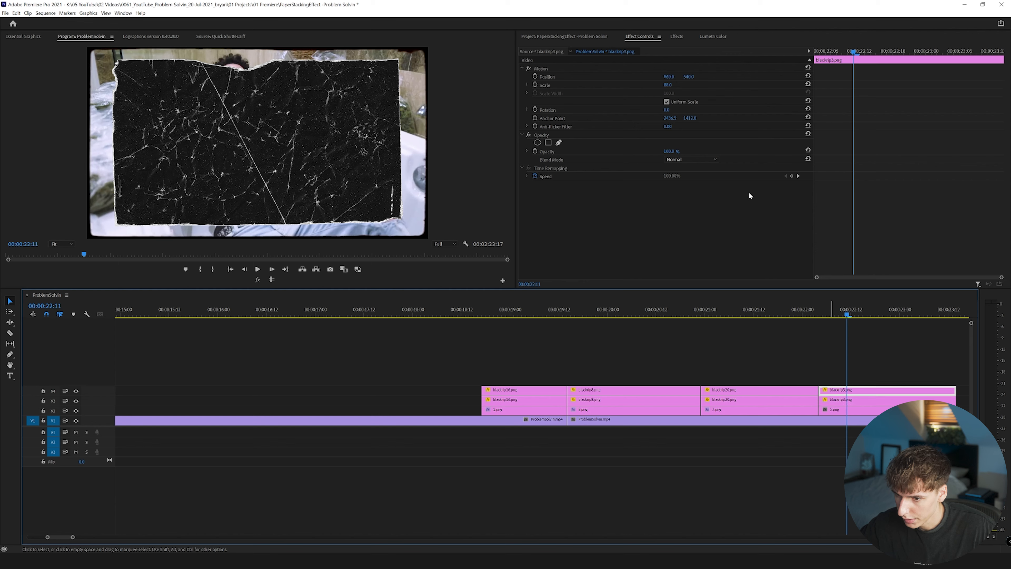
left_click(708, 160)
left_click(685, 240)
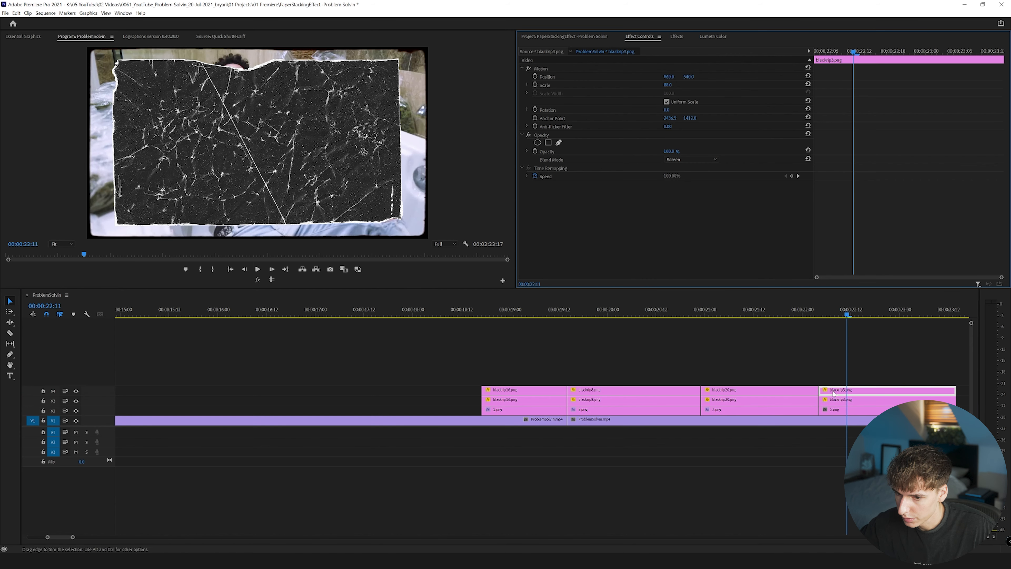
left_click(843, 408)
key("ctrl+v")
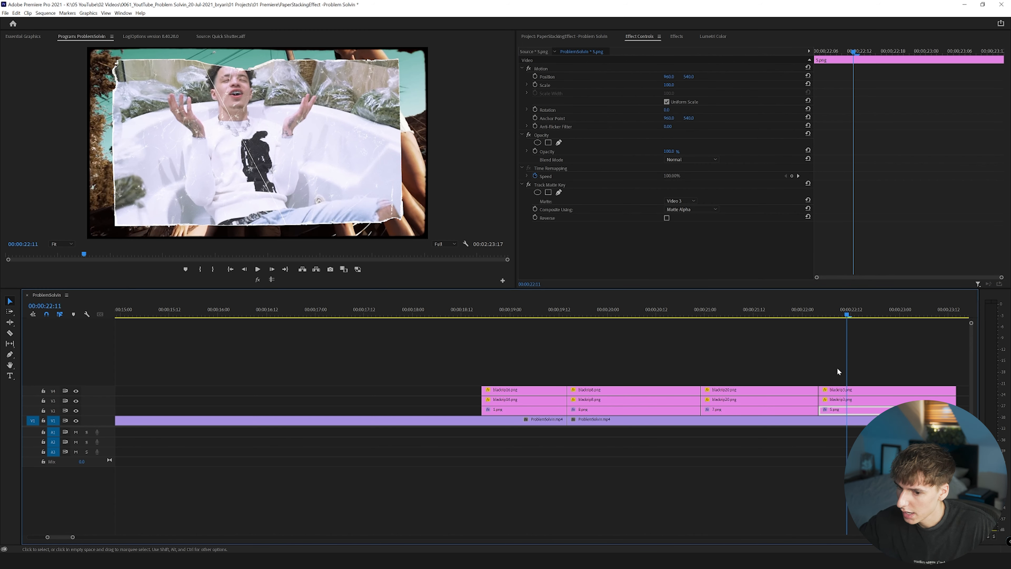
left_click(856, 379)
left_click_drag(486, 370, 495, 418)
left_click_drag(614, 365, 609, 410)
left_click_drag(772, 366, 771, 412)
left_click_drag(852, 372, 861, 412)
Nest the three stacked 1.png clips on tracks V2 to V4 as a sequence named 1.
left_click_drag(521, 371, 514, 414)
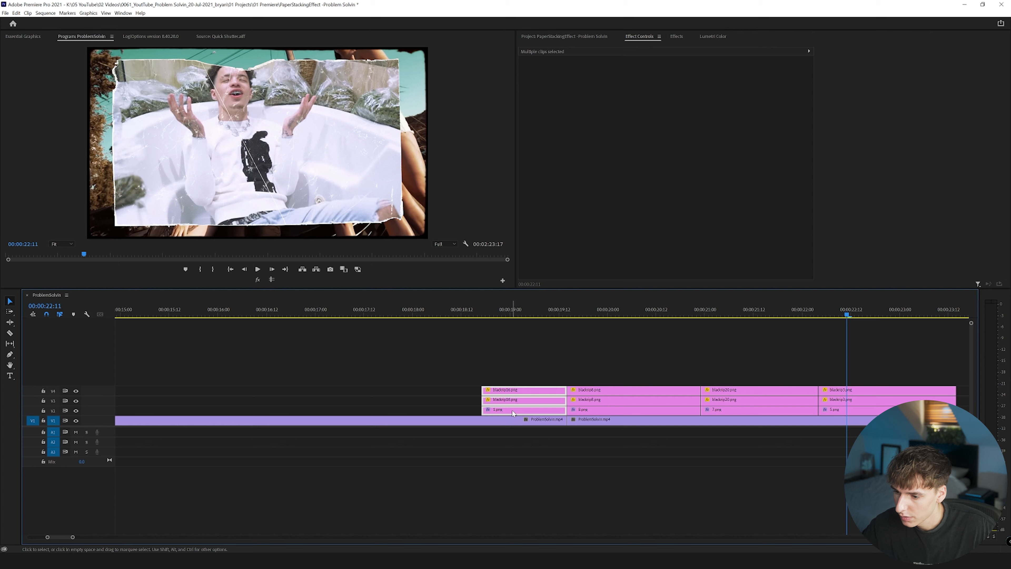
right_click(513, 409)
left_click(532, 241)
type("1")
left_click(488, 287)
Nest the 8.png clip and its two textures as a sequence named 2.
left_click_drag(612, 375, 608, 416)
right_click(608, 416)
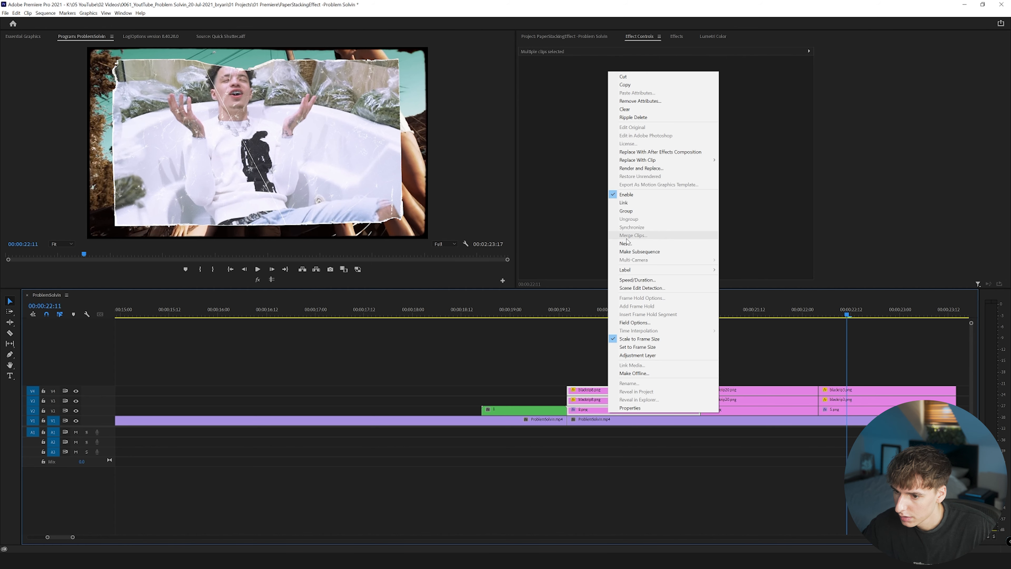
left_click(616, 250)
type("2")
left_click(489, 288)
Nest the 7.png clip and its two blackrip20.png textures as sequence 3.
left_click_drag(730, 356, 736, 411)
right_click(735, 411)
left_click(763, 250)
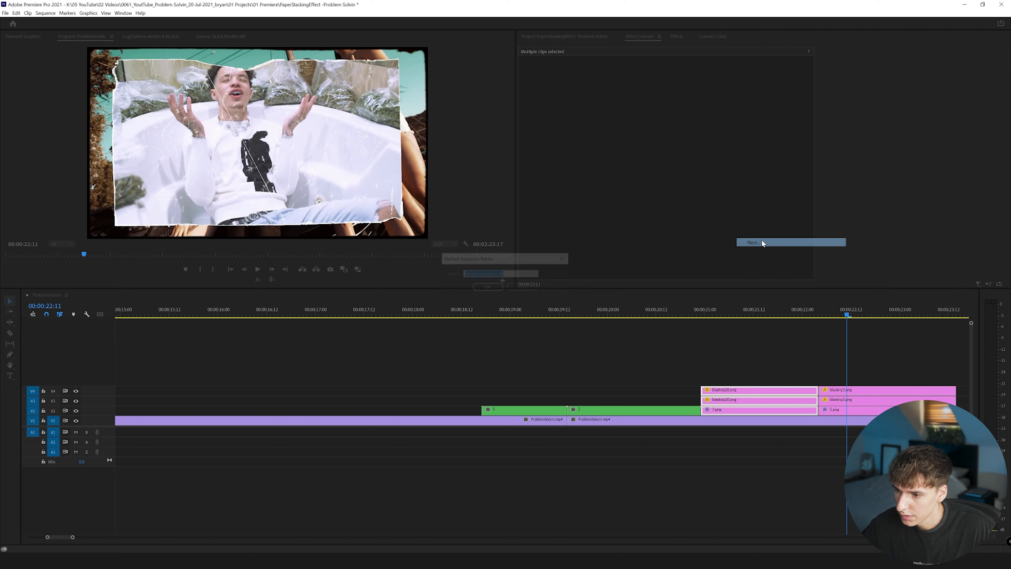
left_click(484, 288)
Nest the 5.png clip and its two textures as a sequence named 4.
left_click_drag(820, 376, 839, 413)
right_click(836, 413)
left_click(867, 241)
type("4")
left_click(486, 287)
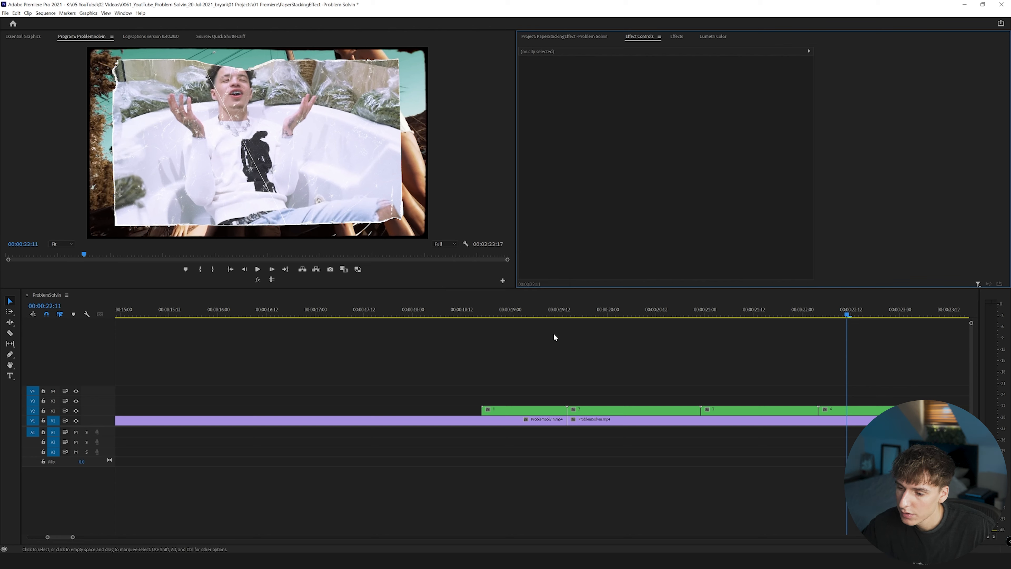
Scrub across the nested paper clips and go to the cut where nest 2 starts.
left_click_drag(476, 311, 851, 344)
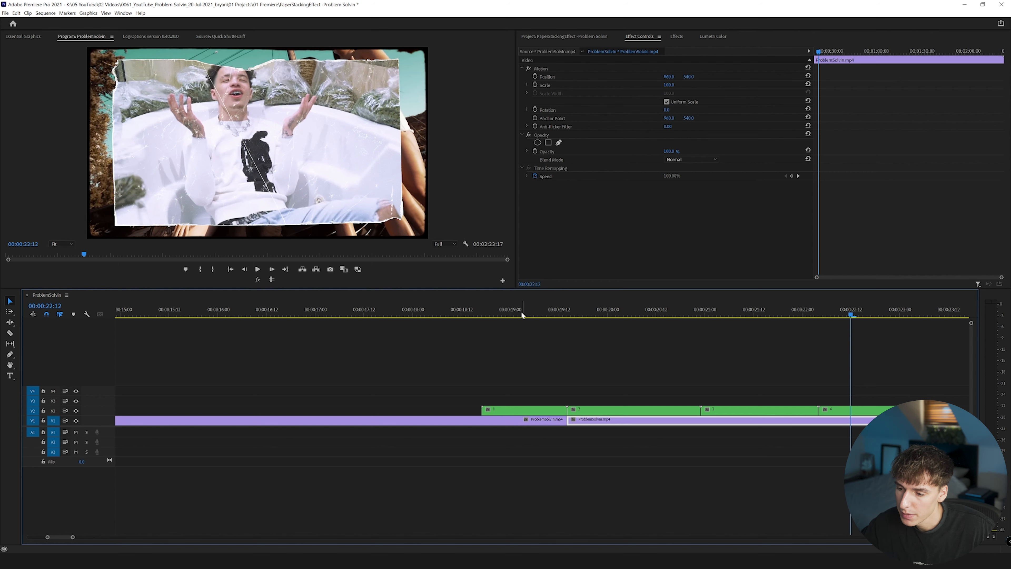
left_click(483, 315)
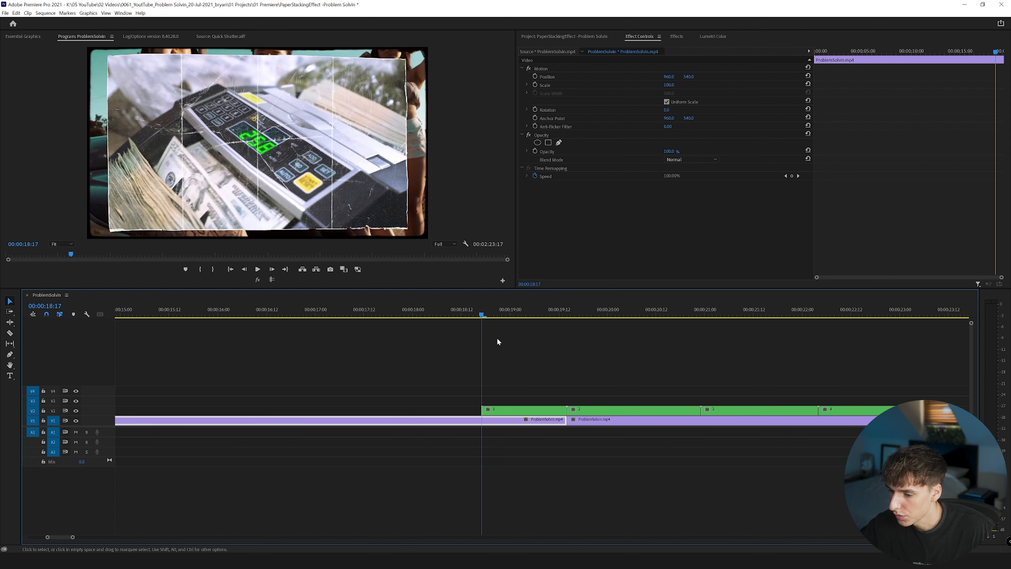
key("Down")
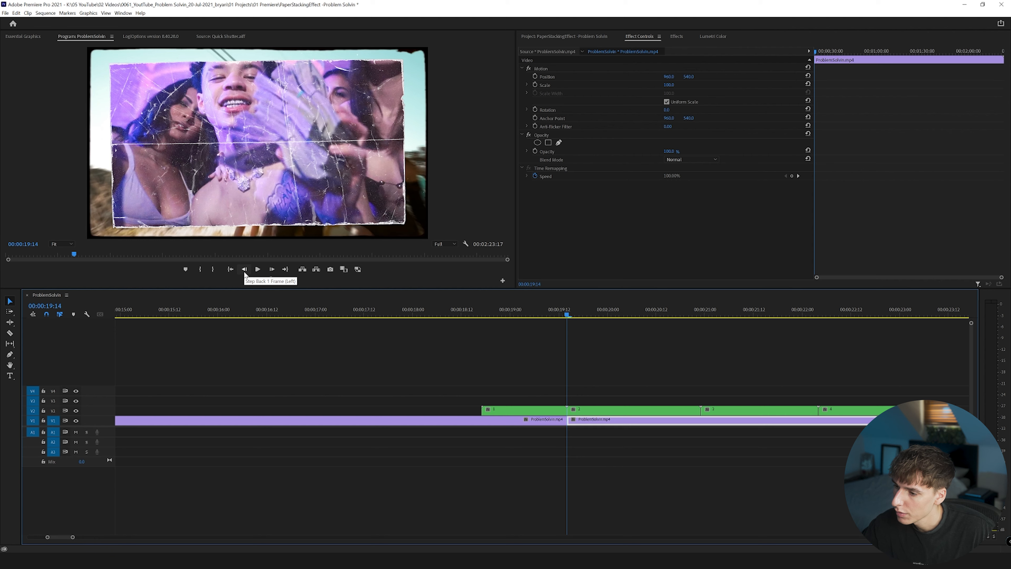
Hide track V2 and park the playhead at 00:00:19:10, four frames before the scene cut in the music video.
left_click(570, 316)
left_click(75, 411)
left_click(559, 314)
left_click_drag(559, 315, 569, 315)
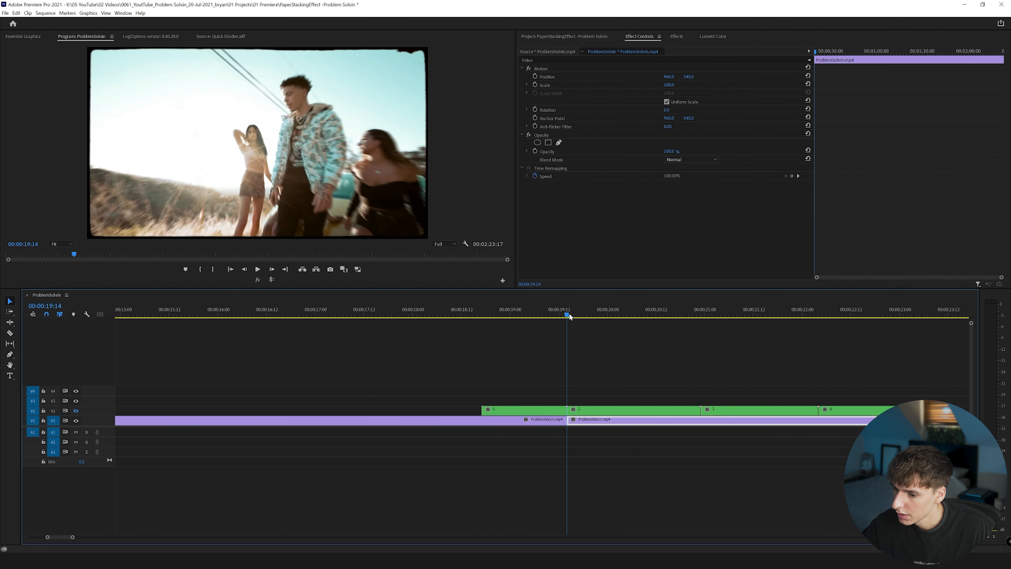
left_click(246, 269)
left_click(245, 269)
left_click(245, 269)
left_click(245, 269)
Move all four nests along track V2 so nest 1 starts at 00:00:19:10, and make the track visible again.
left_click_drag(545, 396, 857, 413)
left_click_drag(537, 415, 567, 415)
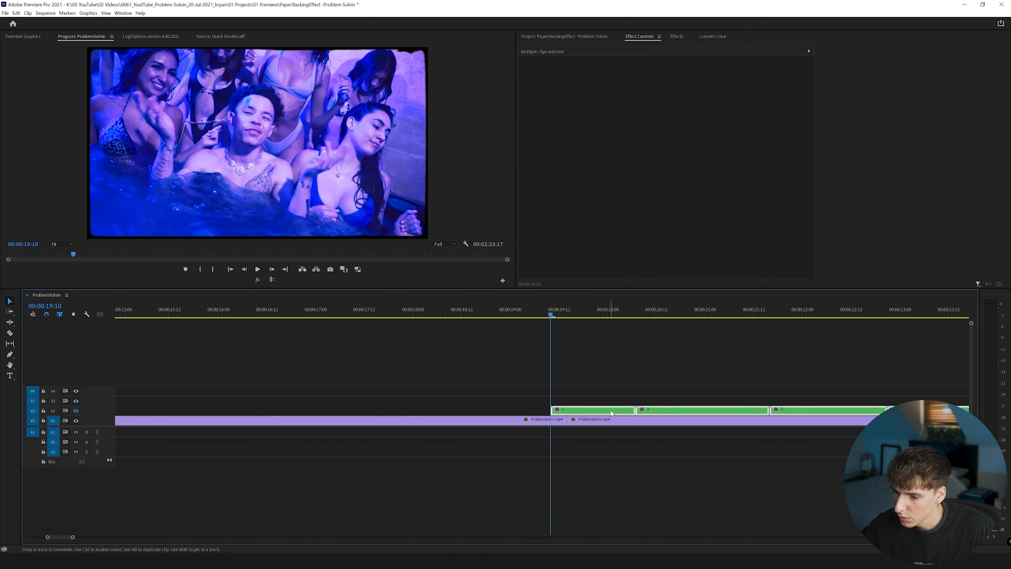
left_click(568, 410)
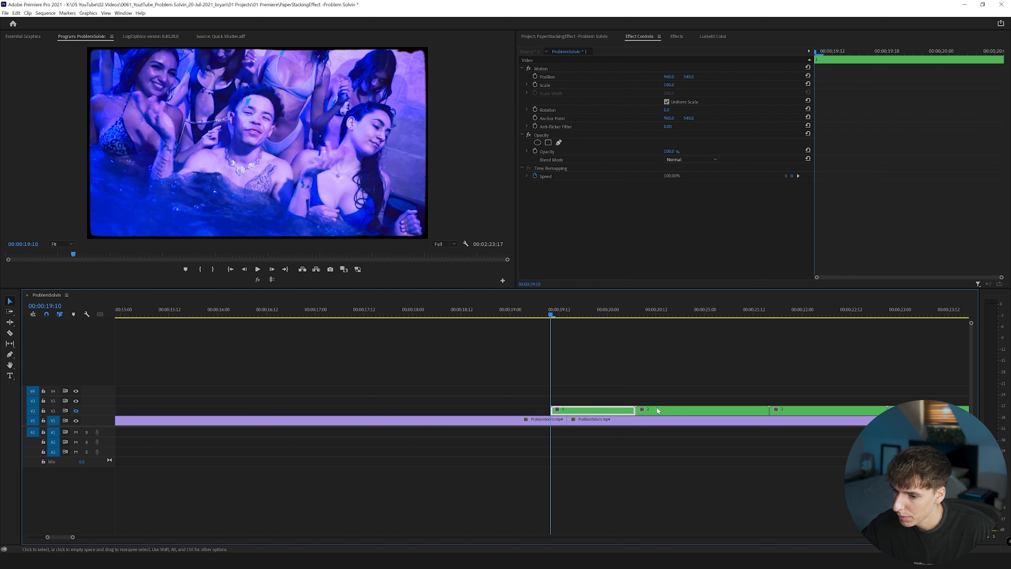
left_click(75, 410)
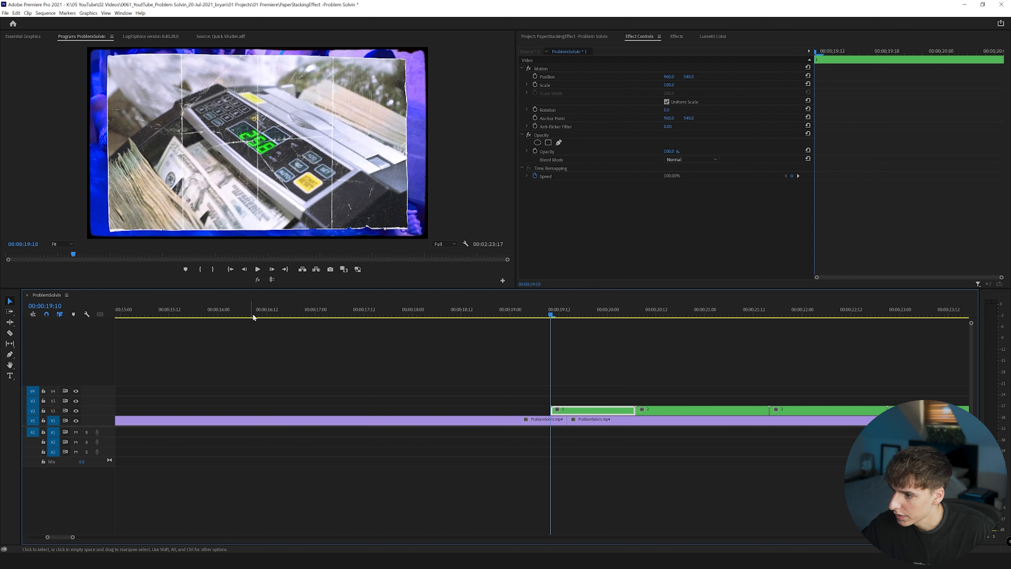
Move nest 2 onto track V3 so it starts at 00:00:19:12, two frames after nest 1.
left_click(272, 269)
left_click(272, 270)
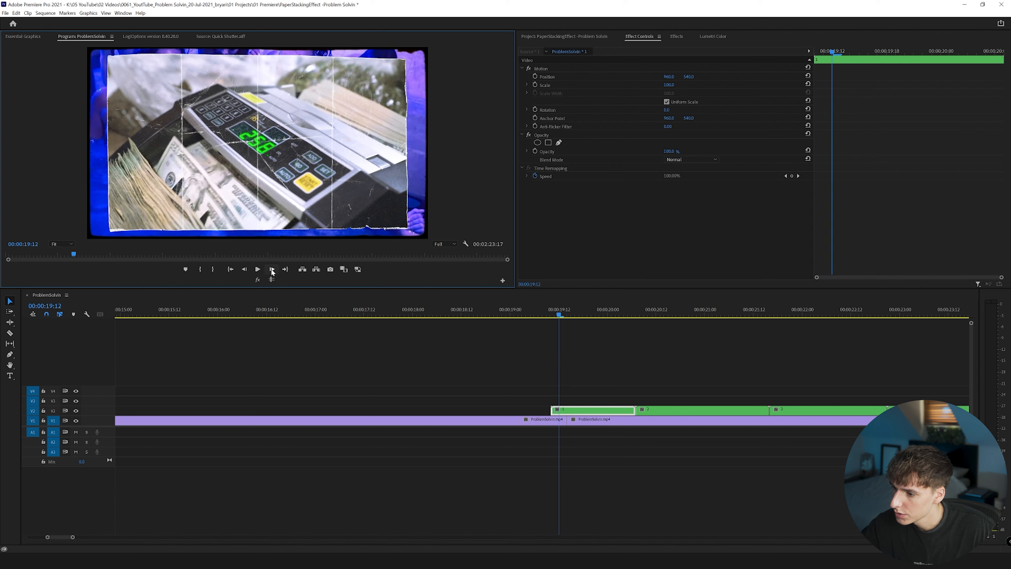
left_click_drag(663, 410, 583, 402)
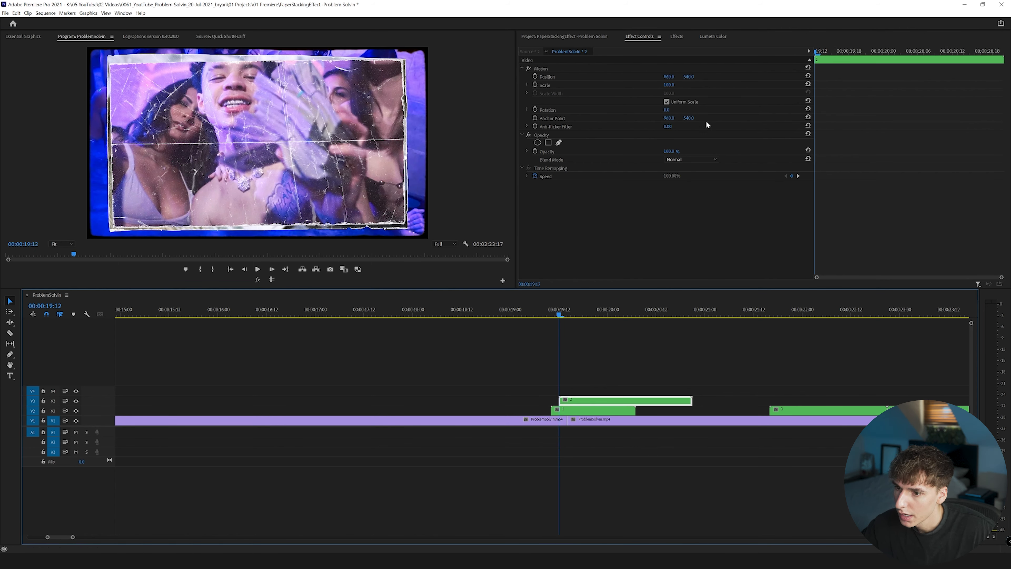
left_click(673, 87)
mouse_move(674, 87)
left_mouse_down()
mouse_move(687, 87)
mouse_move(672, 87)
left_mouse_up()
key("ctrl+z")
Offset nest 1 slightly up and to the left in the frame, to a position of about 929, 529.
left_click(582, 413)
left_click(543, 69)
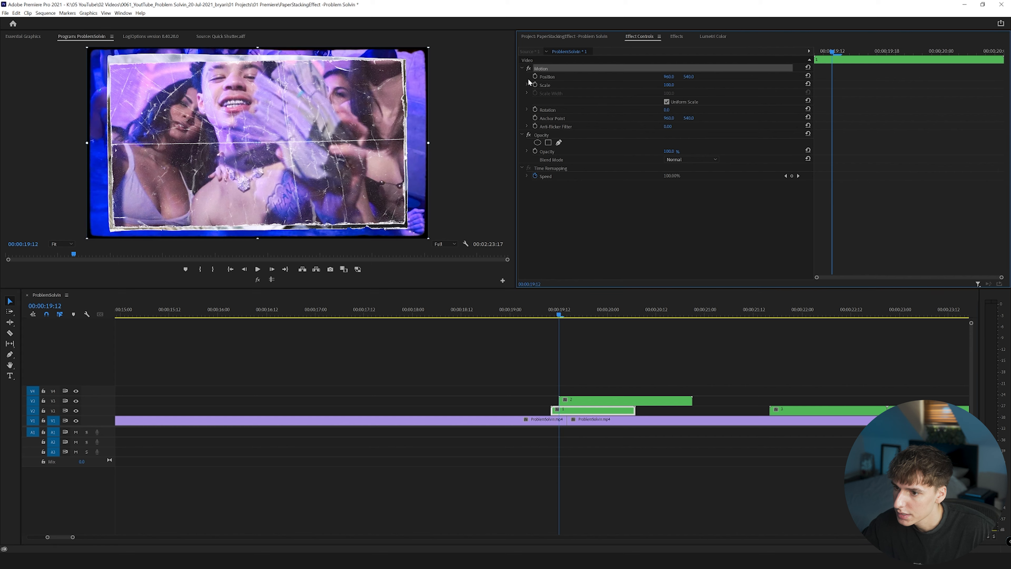
left_click_drag(111, 65, 105, 63)
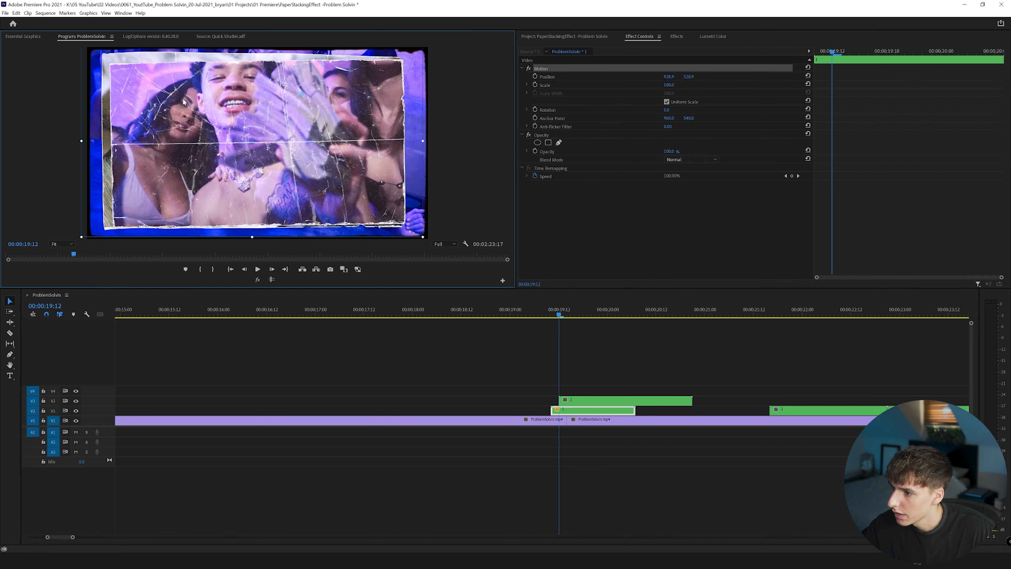
Nudge nest 2 slightly to the right in the frame and adjust its rotation a little.
left_click(577, 403)
left_click(556, 69)
left_click_drag(322, 114, 327, 115)
left_click_drag(669, 110, 669, 111)
Move nest 3 onto track V4 so it starts at 00:00:19:14, two frames after nest 2.
left_click(272, 270)
left_click(272, 270)
left_click_drag(789, 410, 570, 390)
Move nest 4 onto a new track V5 so it starts at 00:00:19:16, two frames after nest 3.
left_click(274, 269)
left_click(274, 270)
left_click_drag(915, 410, 600, 379)
Rotate nest 4 by 2° so it sits at an angle over the other papers.
left_click(602, 383)
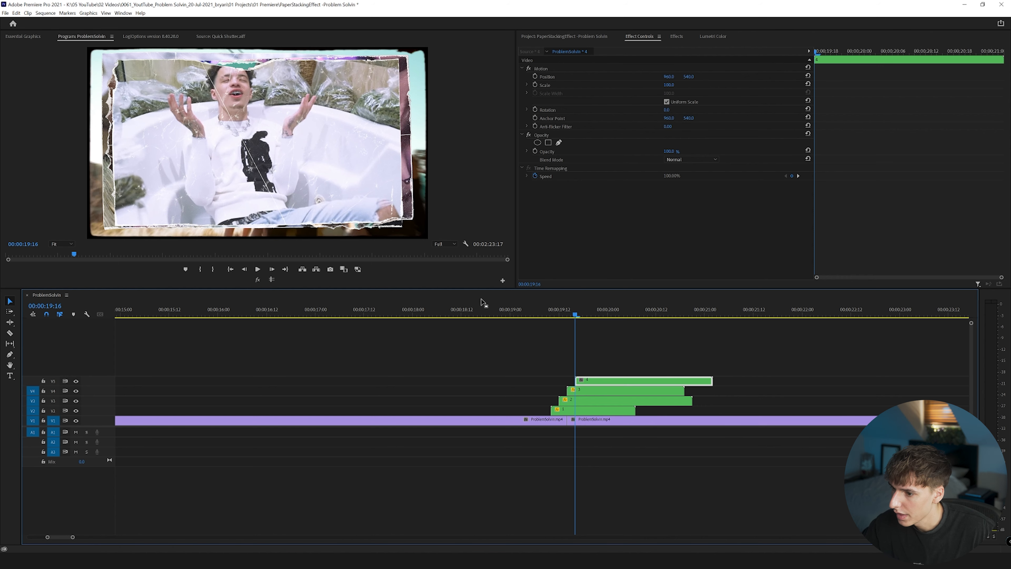
left_click(546, 162)
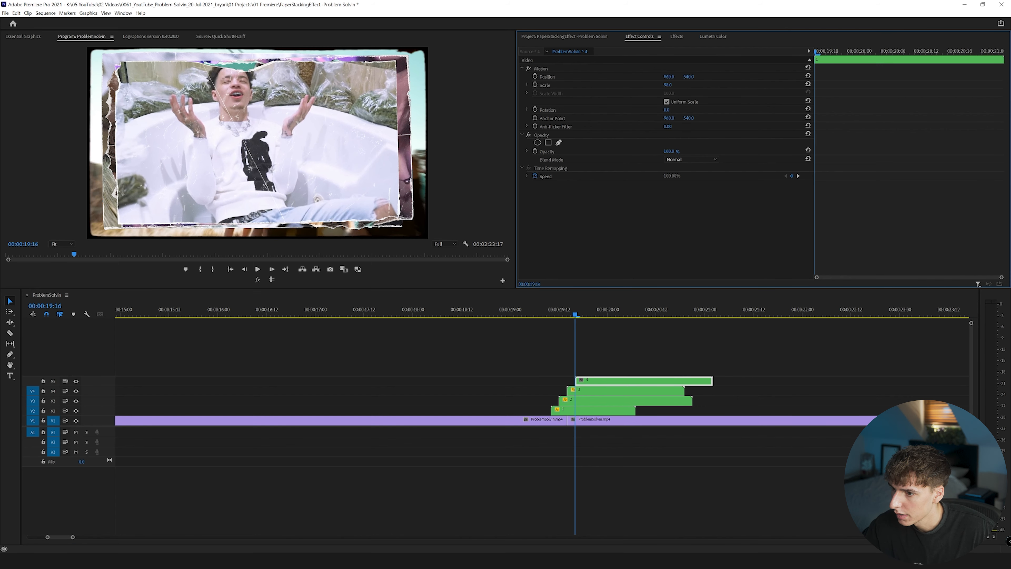
left_click_drag(667, 110, 667, 109)
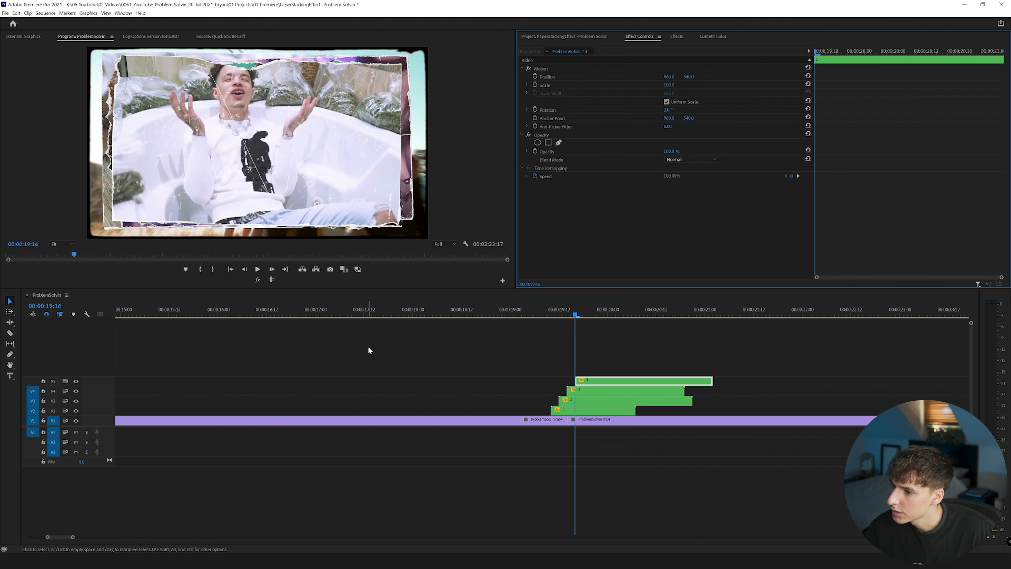
Open nest 4 and brighten its top texture layer by raising the midpoint of the Lumetri RGB curve.
double_click(595, 382)
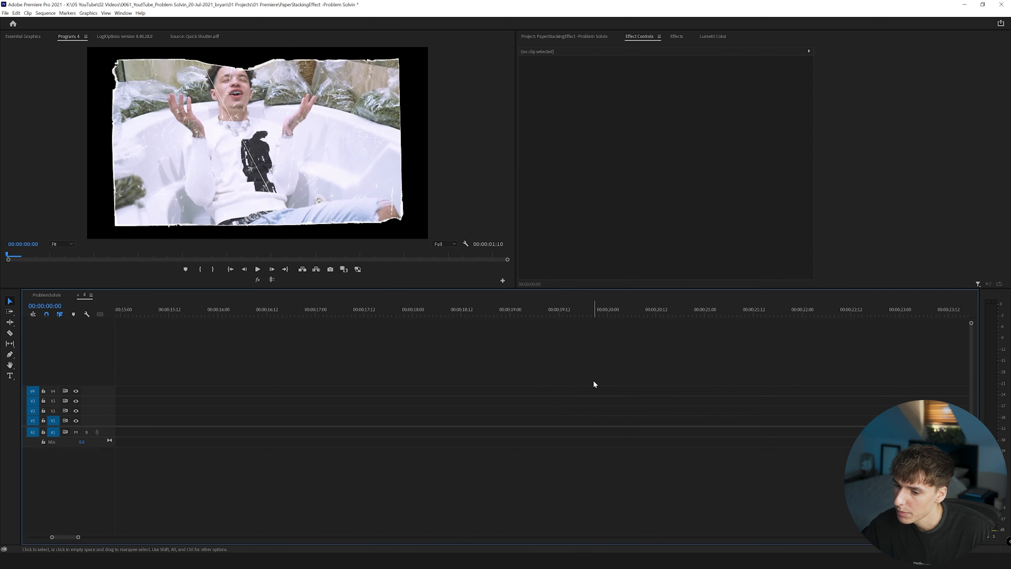
left_click_drag(69, 535, 22, 536)
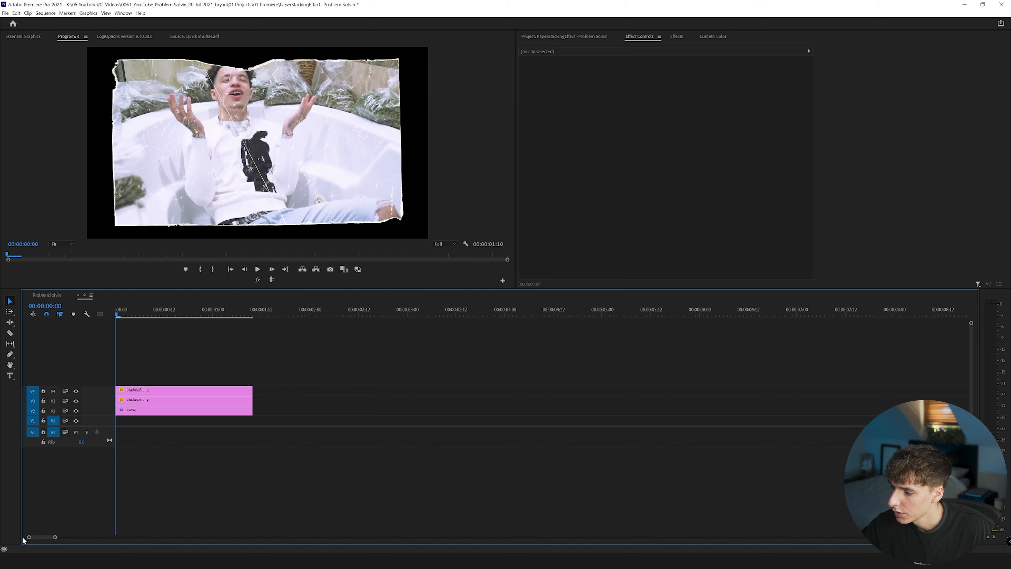
left_click(132, 396)
left_click_drag(122, 316, 161, 316)
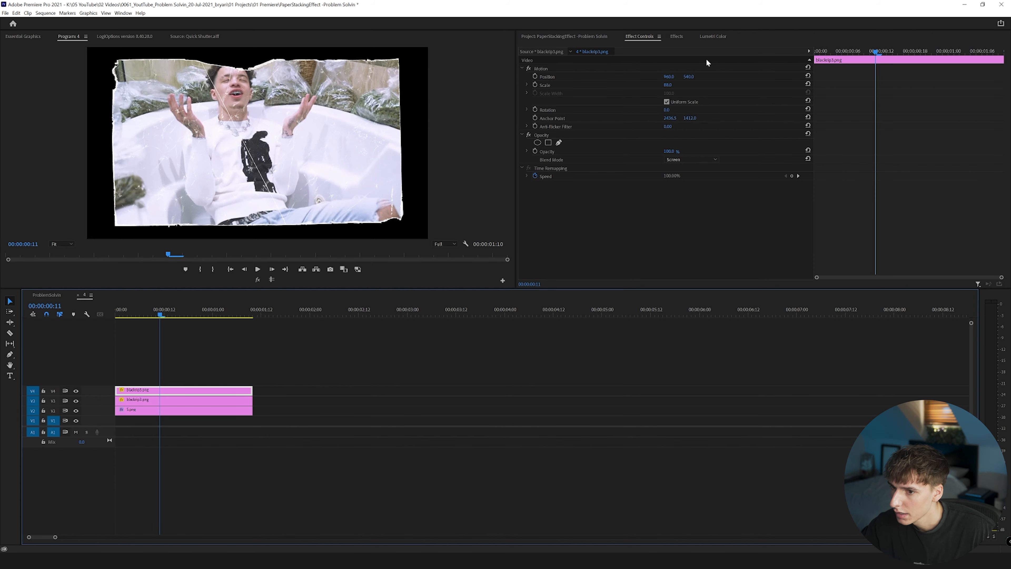
left_click(711, 37)
scroll(545, 69, "down", 2)
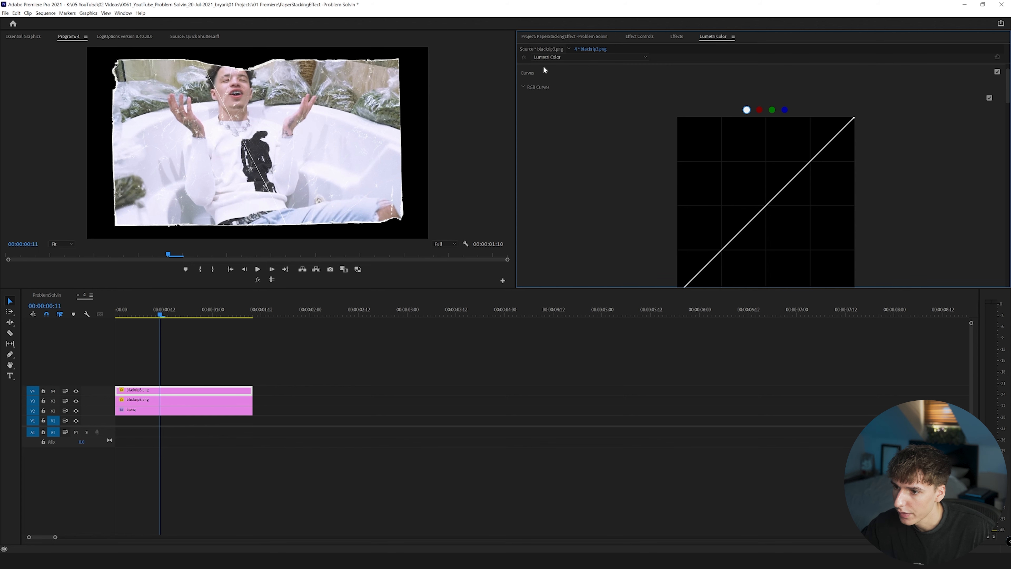
left_click(764, 206)
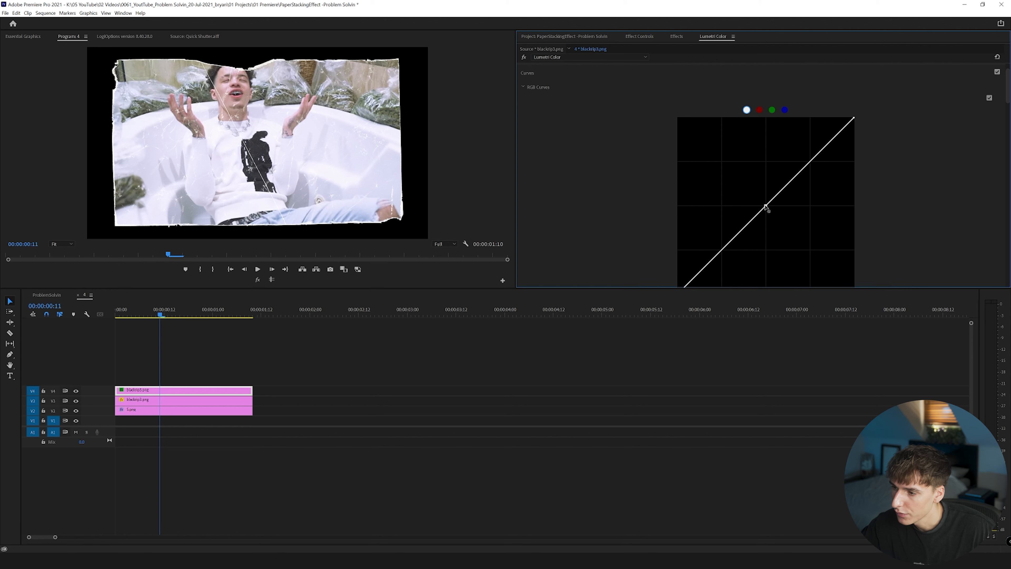
left_click_drag(765, 206, 738, 184)
scroll(635, 153, "up", 1)
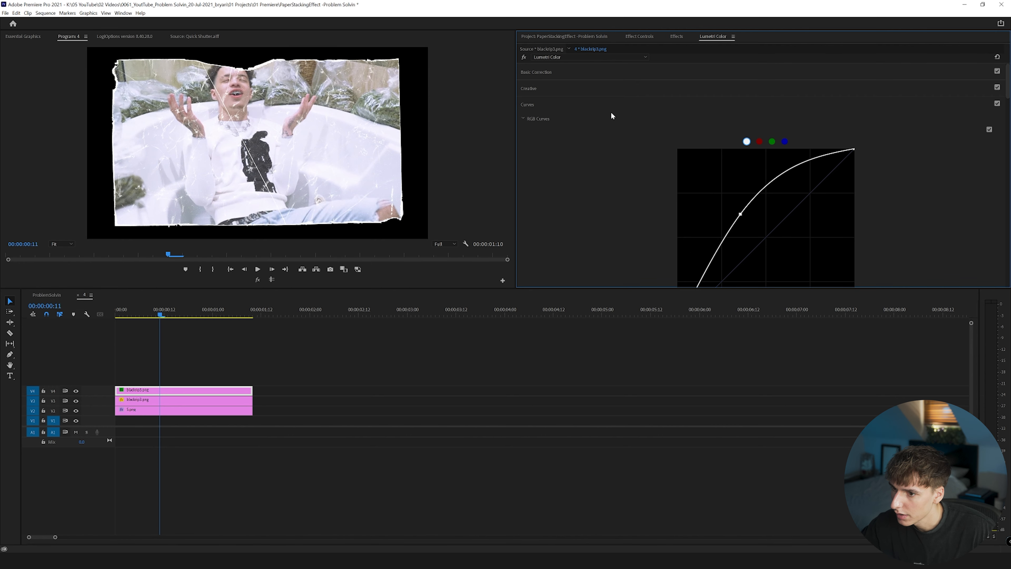
Copy the Lumetri Color effect from nest 4's top texture onto the top texture layer in nest 3.
left_click(640, 37)
left_click(545, 186)
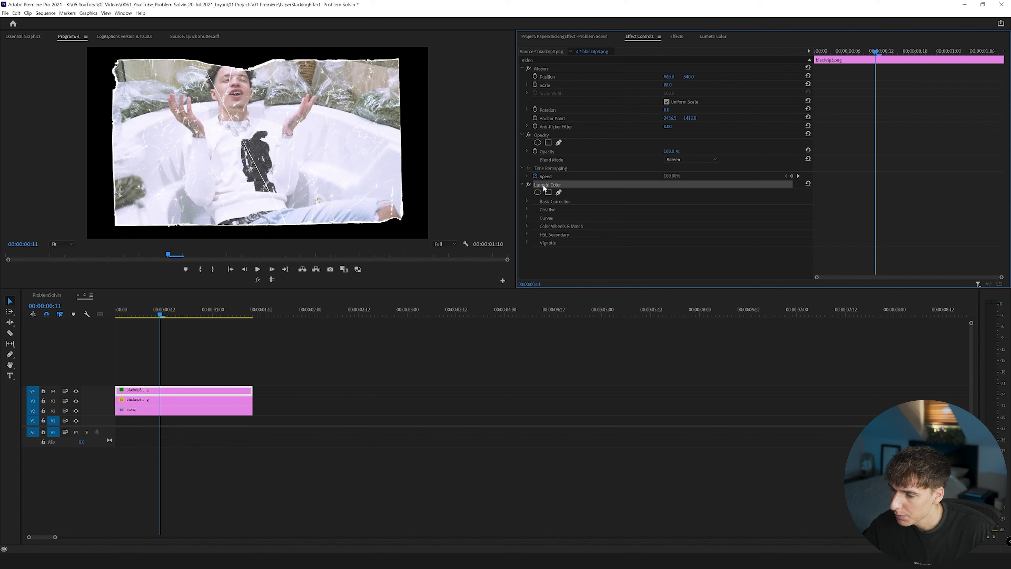
left_click(78, 295)
double_click(585, 393)
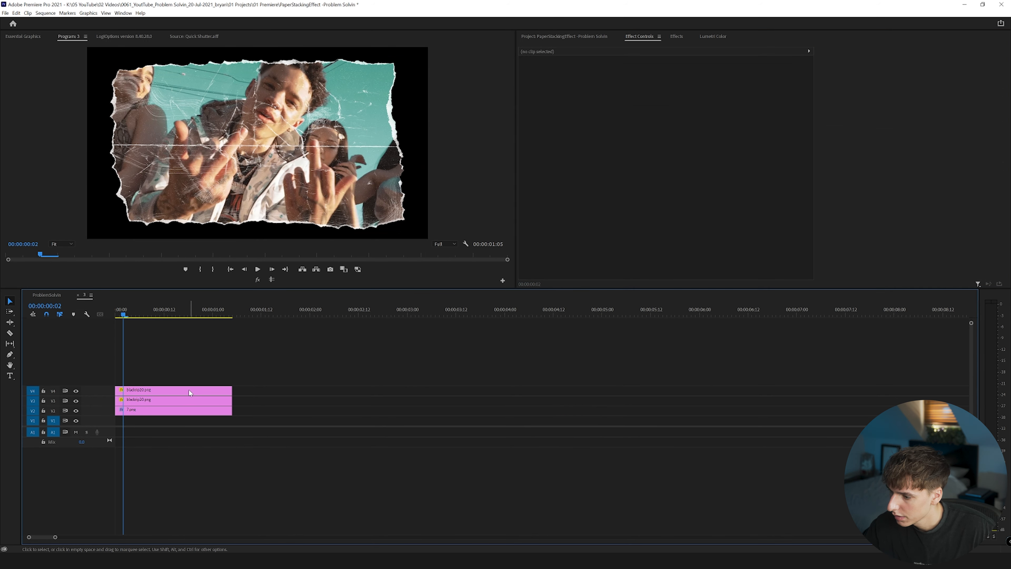
left_click(190, 393)
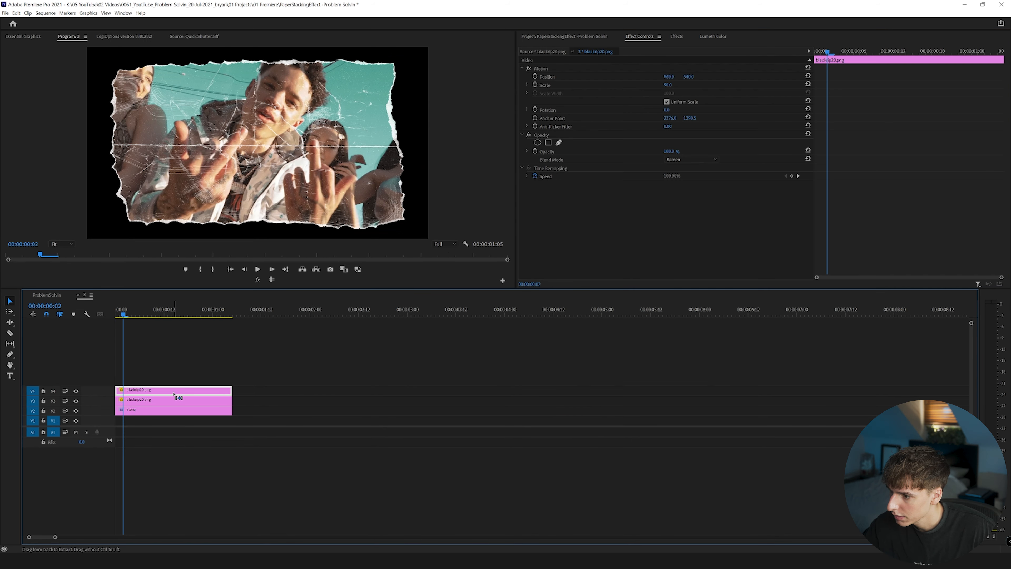
left_click(78, 295)
Paste the copied Lumetri Color effect onto the top texture layers in nest 2 and nest 1.
double_click(581, 398)
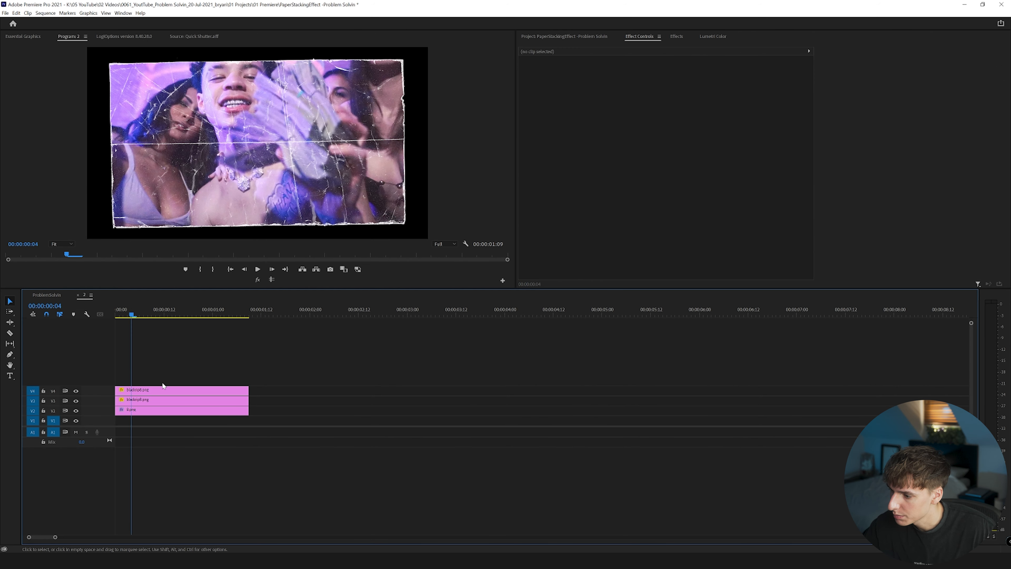
left_click(163, 389)
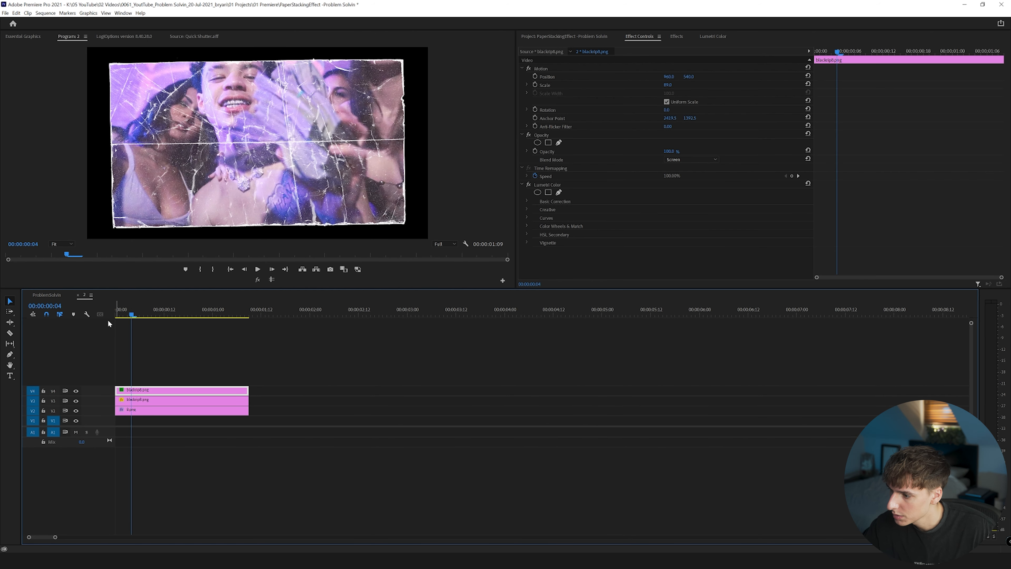
left_click(77, 295)
double_click(587, 409)
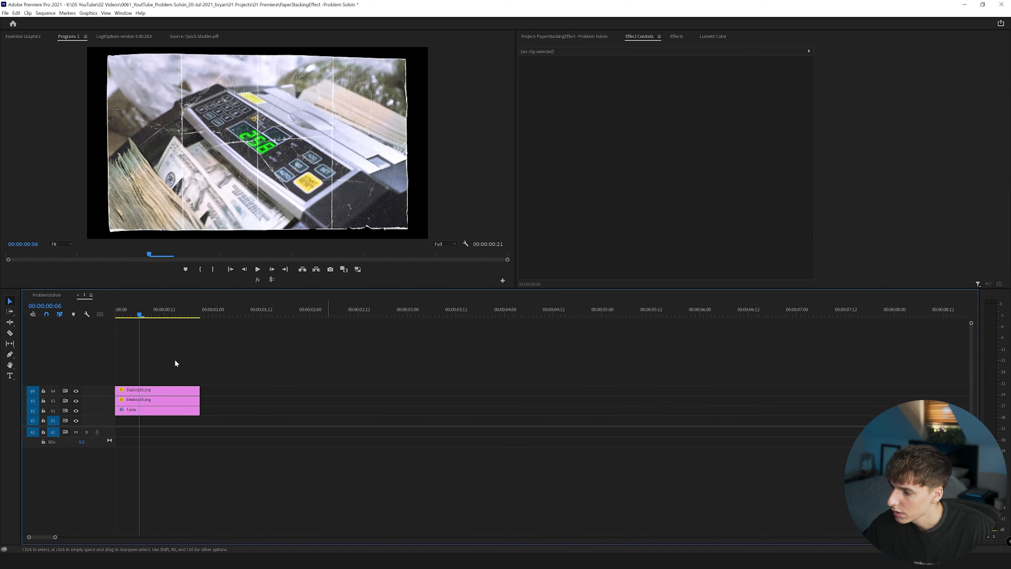
left_click(140, 393)
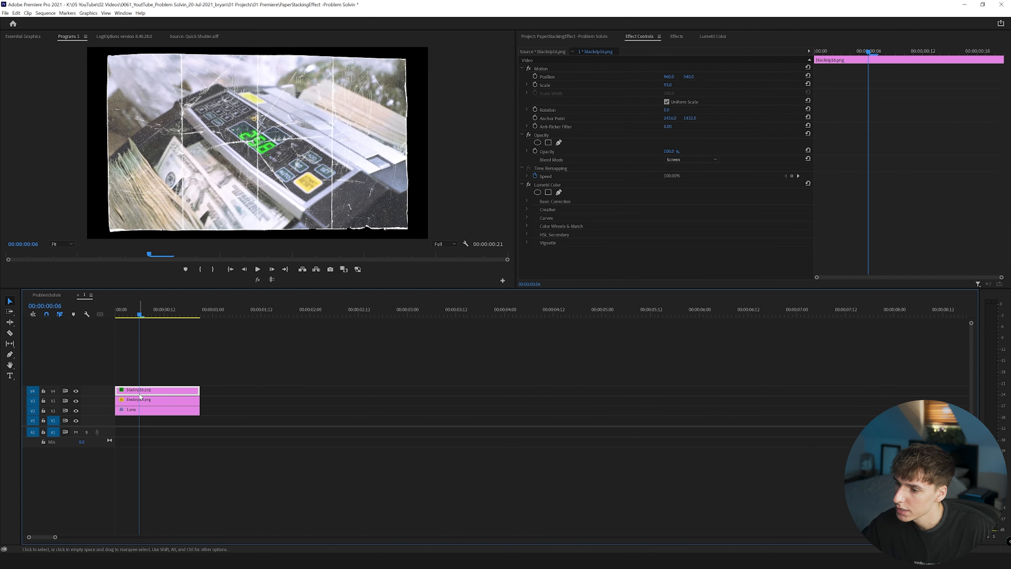
left_click(78, 295)
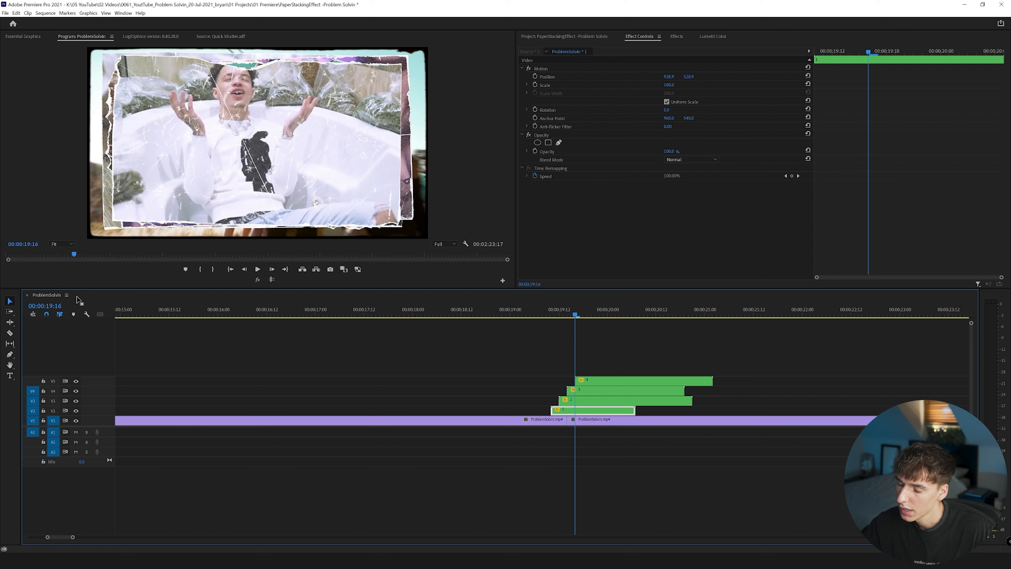
Cut all four nests at 00:00:19:18 and delete everything after the cut so they end together.
left_click_drag(72, 537, 63, 535)
left_click_drag(946, 365, 873, 406)
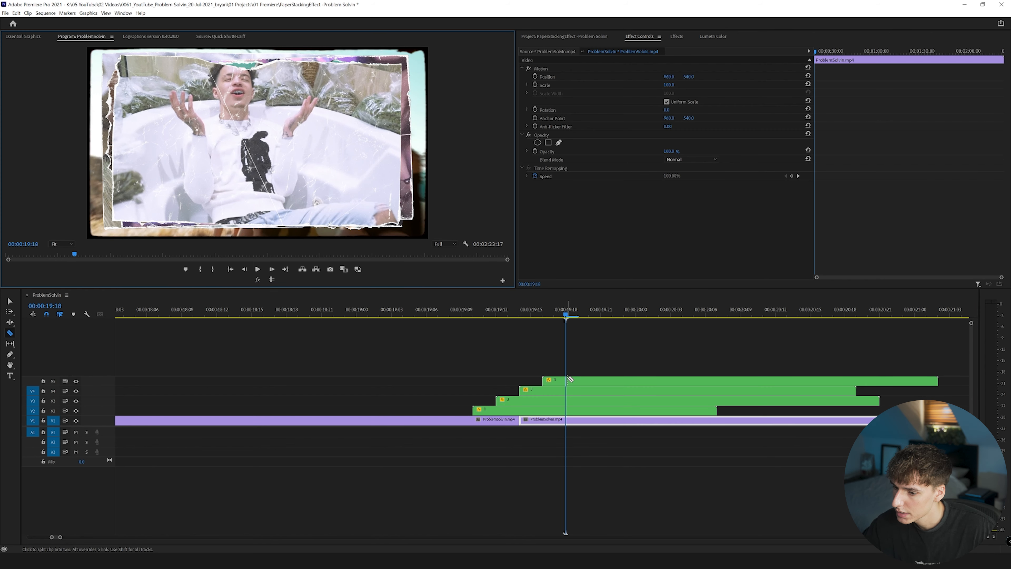
left_click(566, 380)
left_click(566, 389)
left_click(566, 401)
left_click(566, 411)
key("v")
left_click_drag(602, 371, 598, 412)
key("Delete")
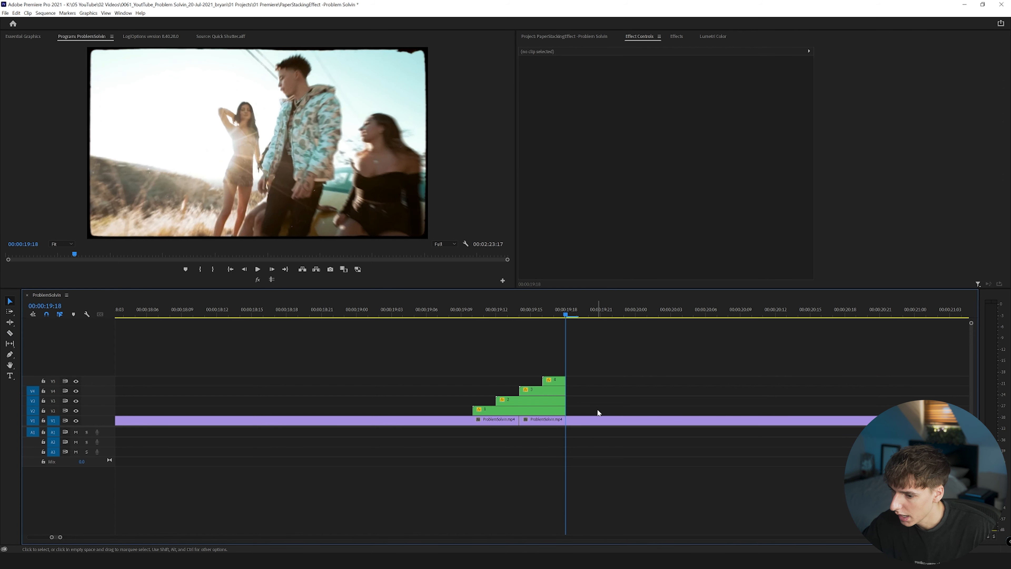
Play back the trimmed paper stack from just before it starts to check the timing.
mouse_move(551, 314)
left_mouse_down()
mouse_move(530, 315)
mouse_move(560, 320)
mouse_move(541, 323)
left_mouse_up()
left_click(272, 268)
left_click(272, 269)
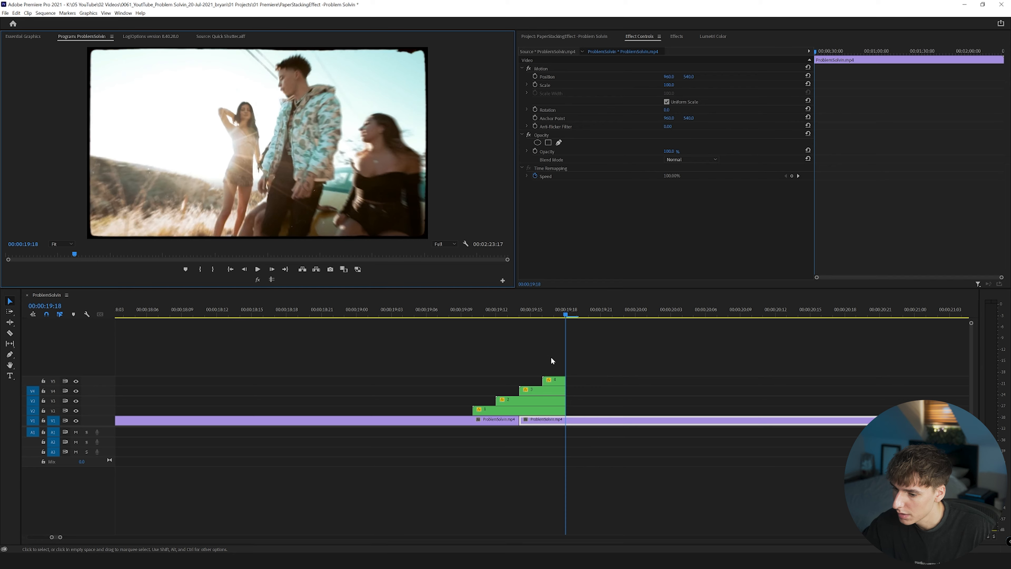
left_click(446, 313)
key("space")
left_click(447, 313)
key("space")
left_click_drag(446, 313, 502, 317)
key("space")
Apply Drop Shadow to nest 1 with opacity 100%, distance 0 and a raised softness.
key("shift+7")
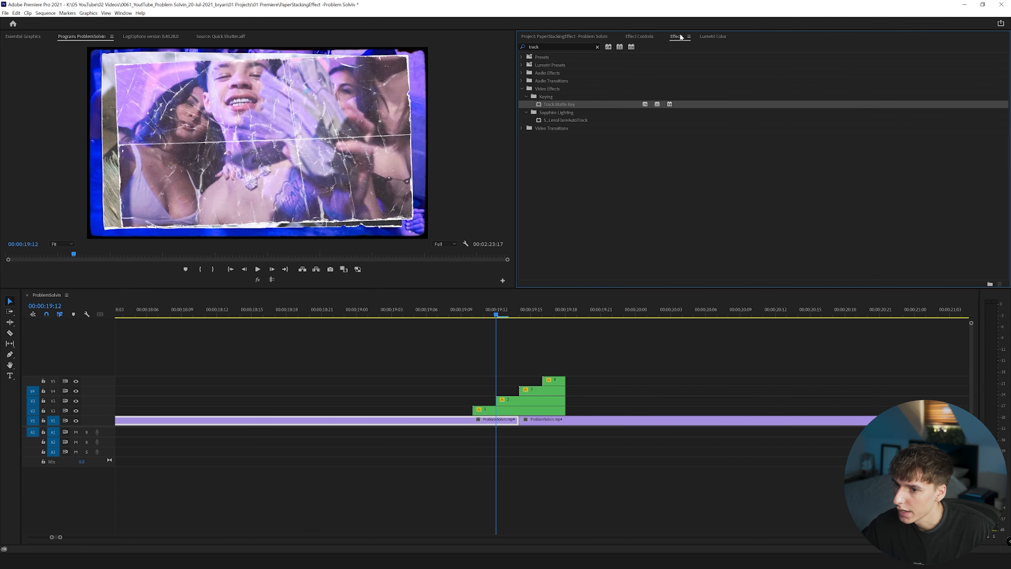
type("drop")
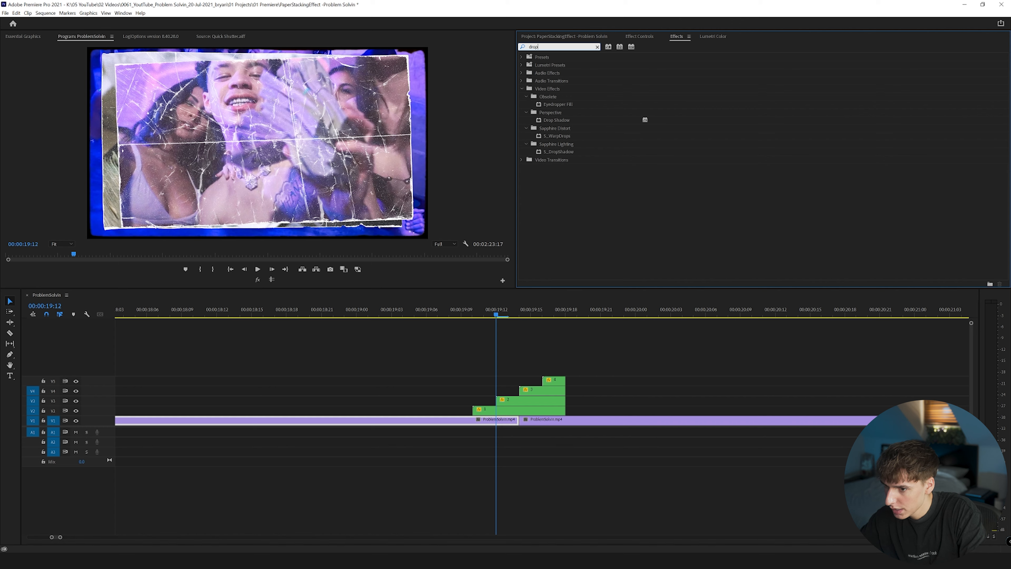
left_click(553, 121)
left_click_drag(553, 121, 487, 409)
left_click_drag(664, 210, 675, 234)
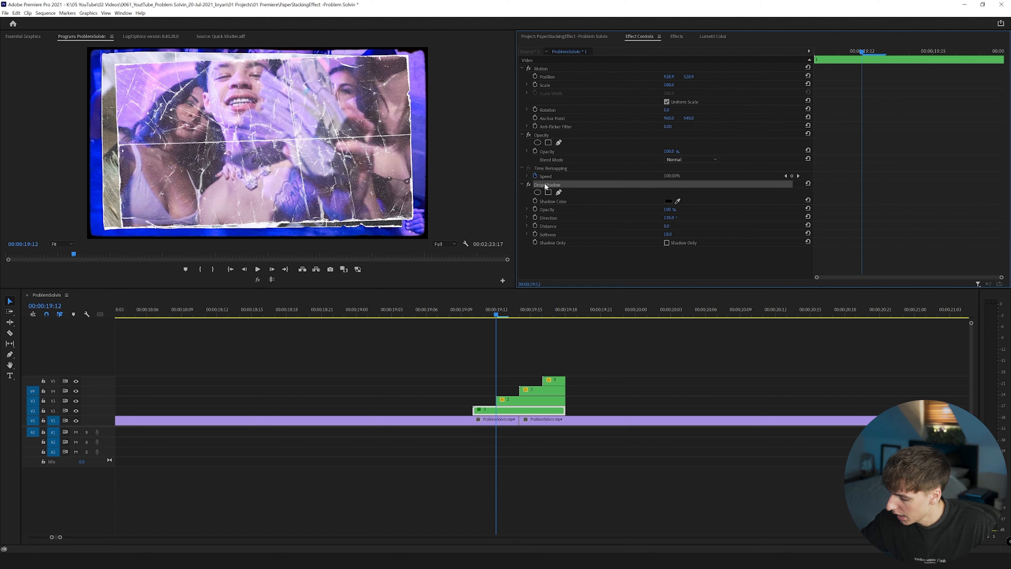
Copy nest 1's Drop Shadow effect onto nests 2, 3 and 4.
left_click(525, 399)
key("ctrl+v")
left_click(537, 390)
key("ctrl+v")
left_click(557, 382)
key("ctrl+v")
Play back the stack and compare nest 4 with its drop shadow off and on in an enlarged preview.
left_click(470, 314)
key("space")
key("space")
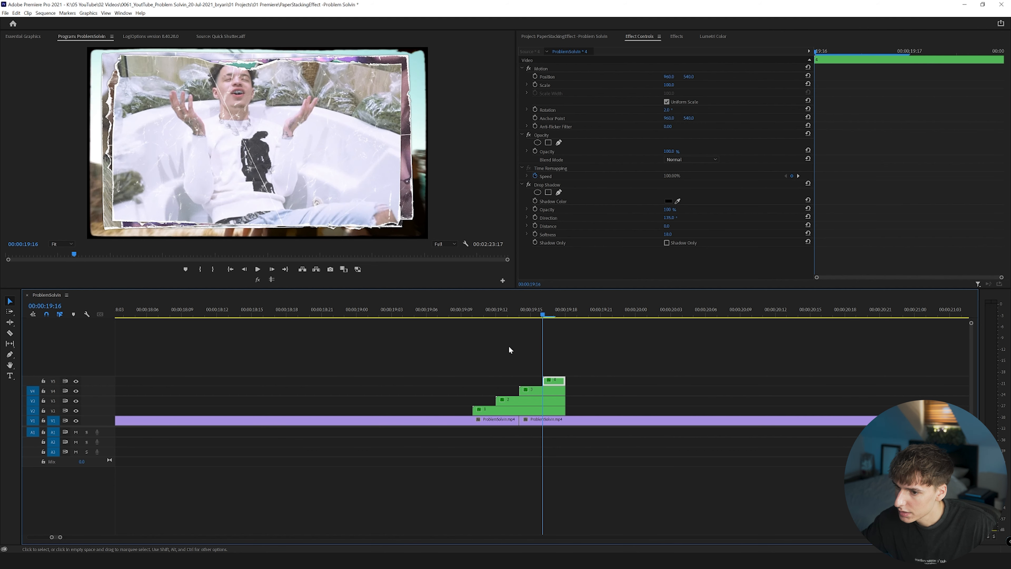
left_click(528, 184)
left_click(529, 185)
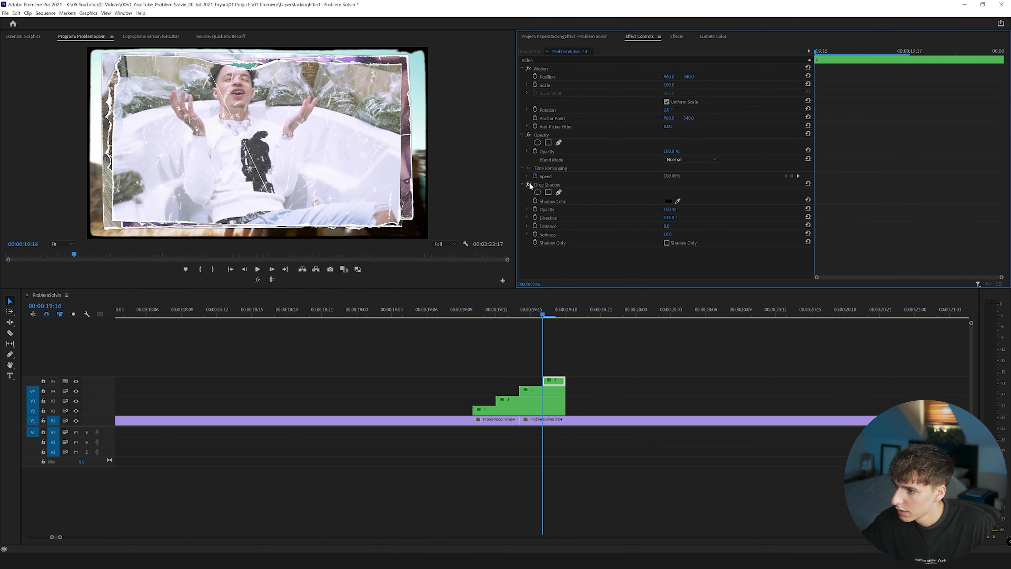
key("grave")
key("grave")
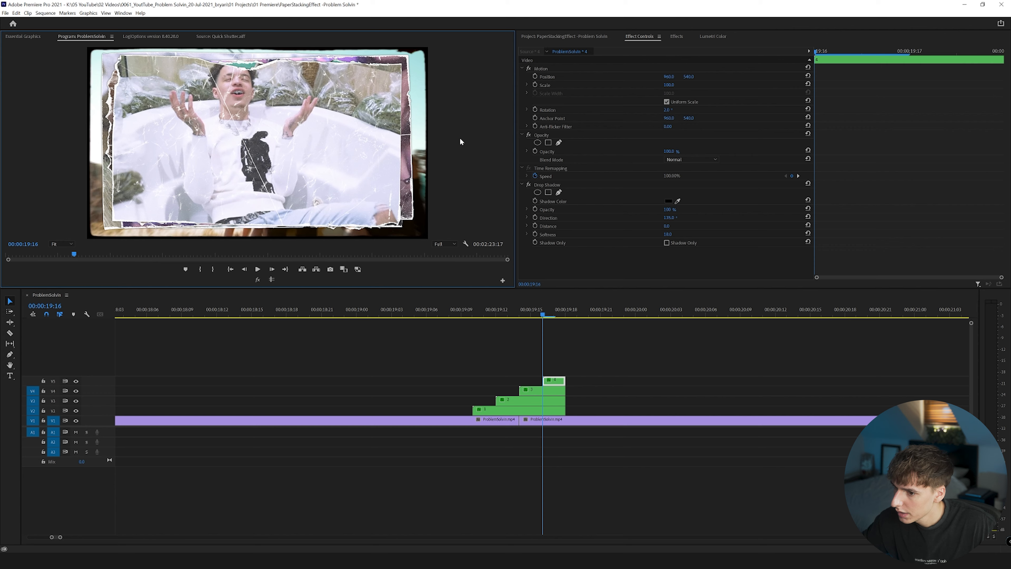
left_click(528, 185)
key("grave")
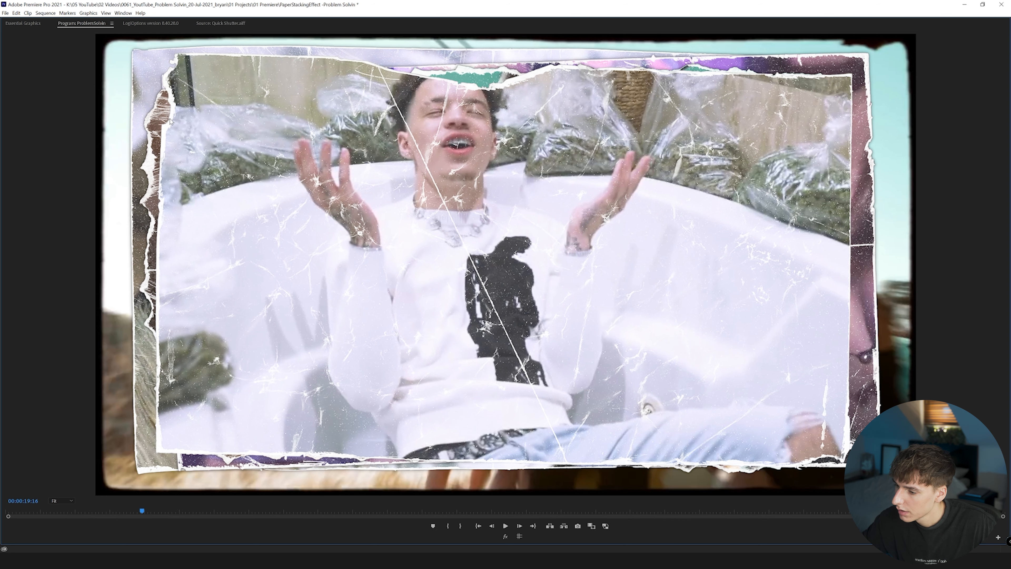
key("grave")
left_click(528, 185)
left_click_drag(668, 236, 675, 235)
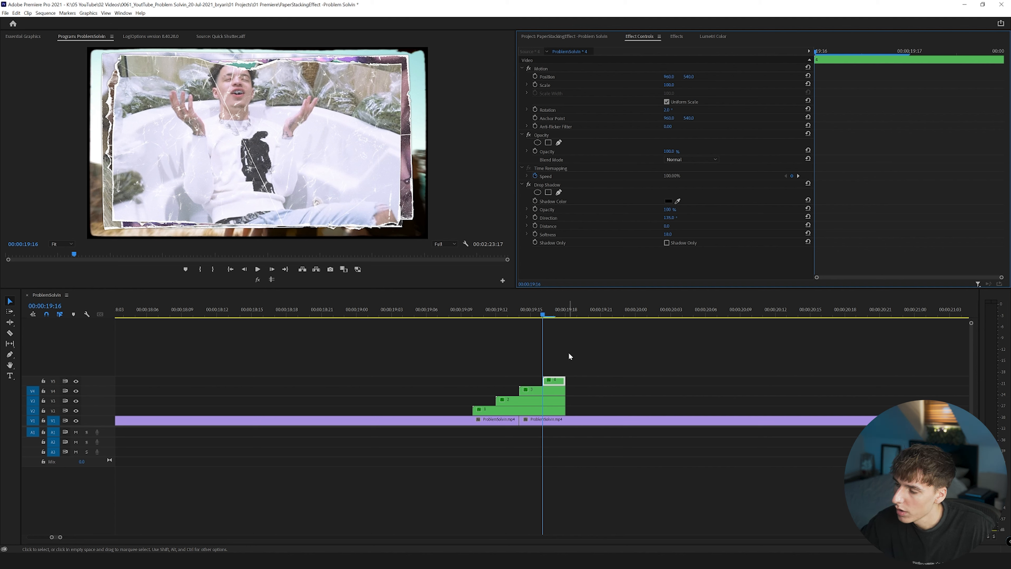
Nest all four paper clips together as a sequence named PaperStacking1.
left_click_drag(591, 357, 514, 413)
right_click(514, 412)
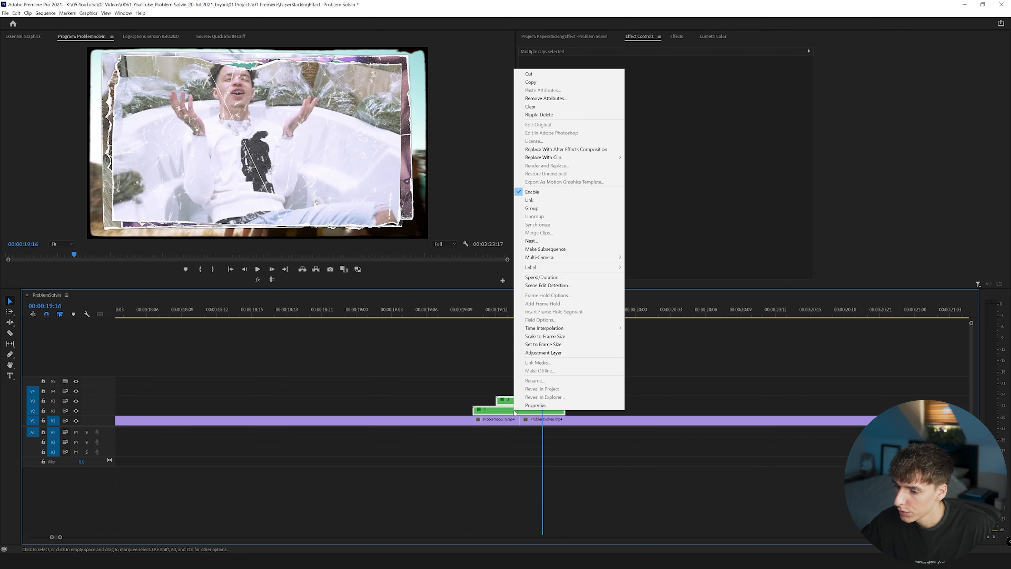
left_click(532, 241)
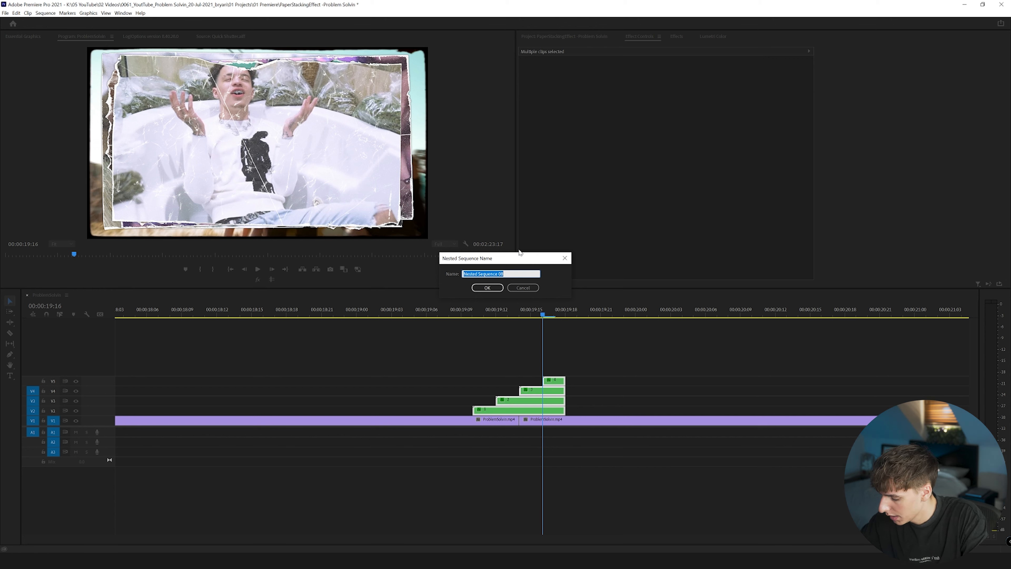
type("PaperStacking1")
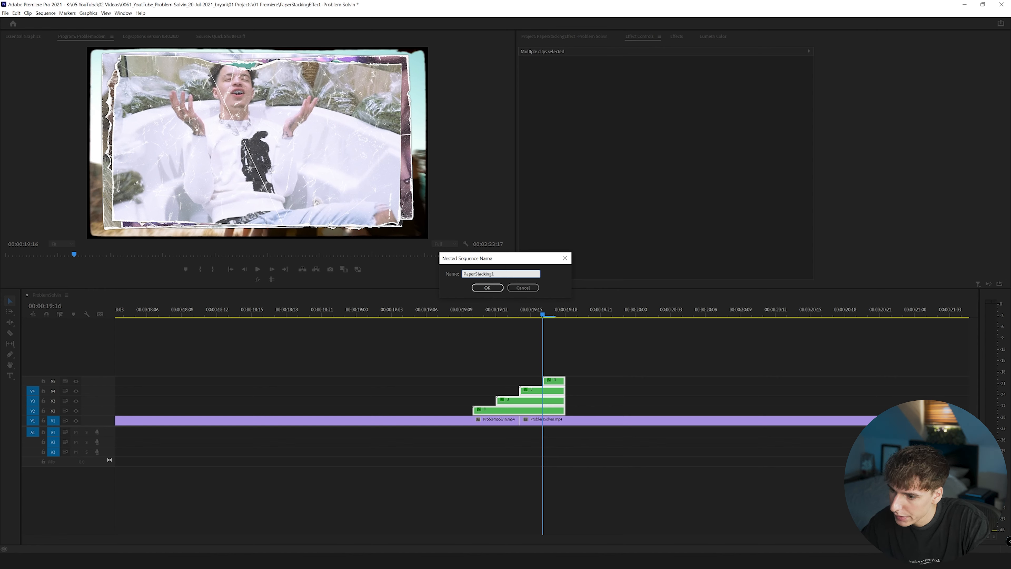
key("Return")
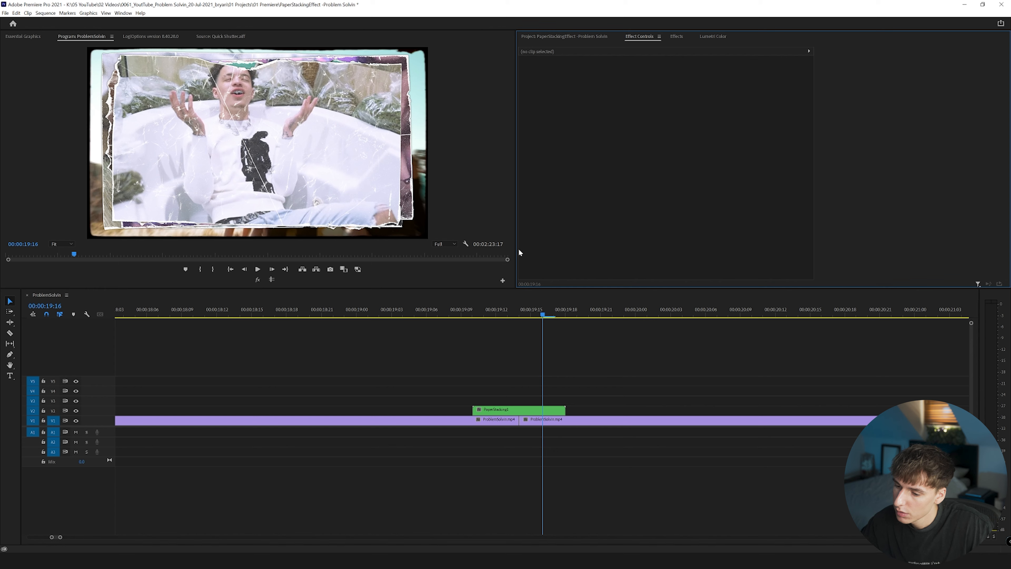
Find the Transform effect and apply it to the PaperStacking1 nest.
left_click(491, 314)
left_click(503, 409)
left_click(676, 36)
left_click(556, 49)
type("transf")
left_click_drag(553, 104, 494, 409)
Keyframe the Transform scale of PaperStacking1 from 100 at its start, 00:00:19:10, to a slightly larger scale at its end.
left_click(474, 313)
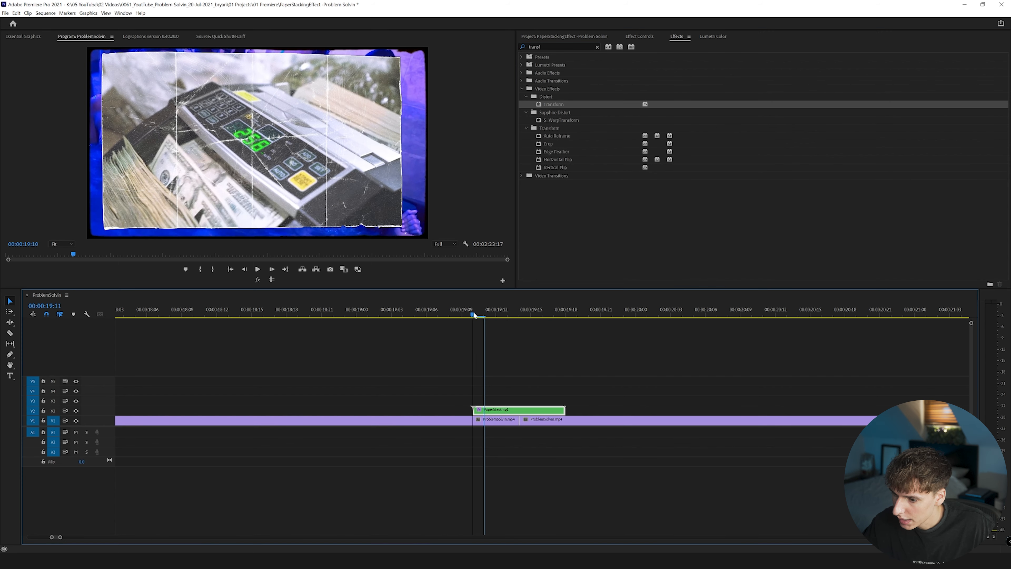
left_click(640, 37)
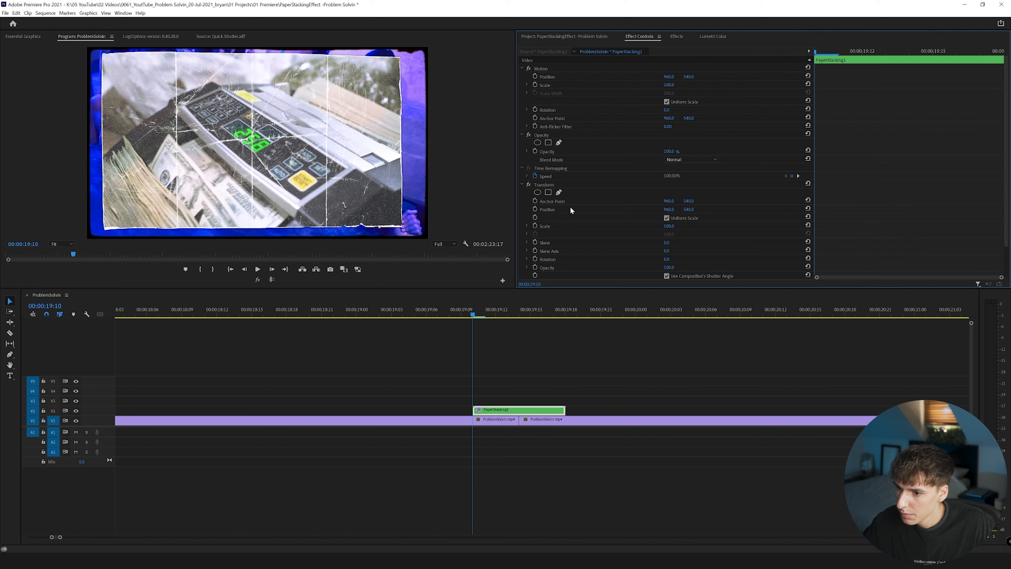
scroll(569, 208, "down", 2)
left_click(535, 192)
left_click(560, 315)
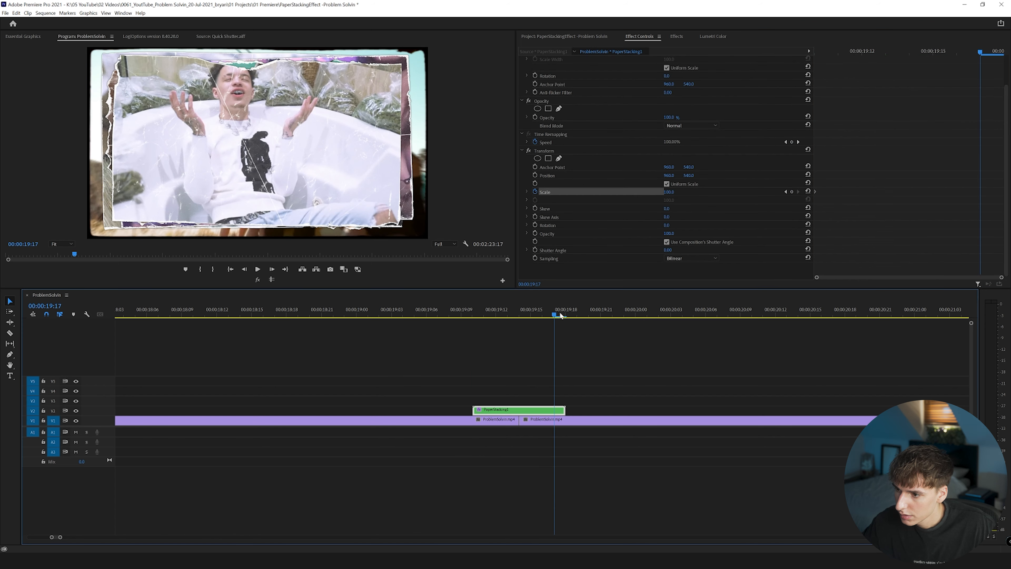
left_click_drag(673, 193, 676, 193)
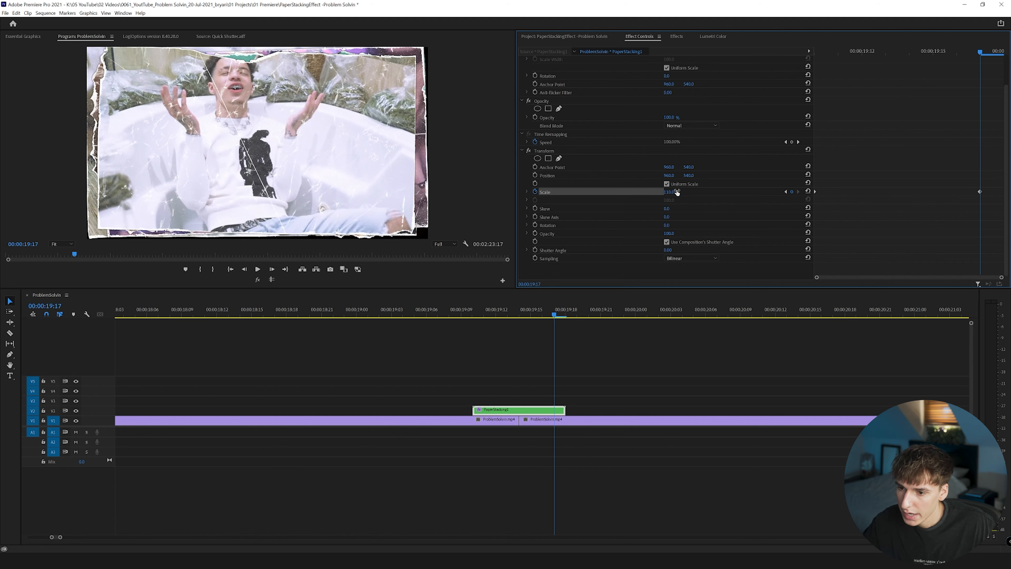
left_click_drag(980, 194, 1003, 193)
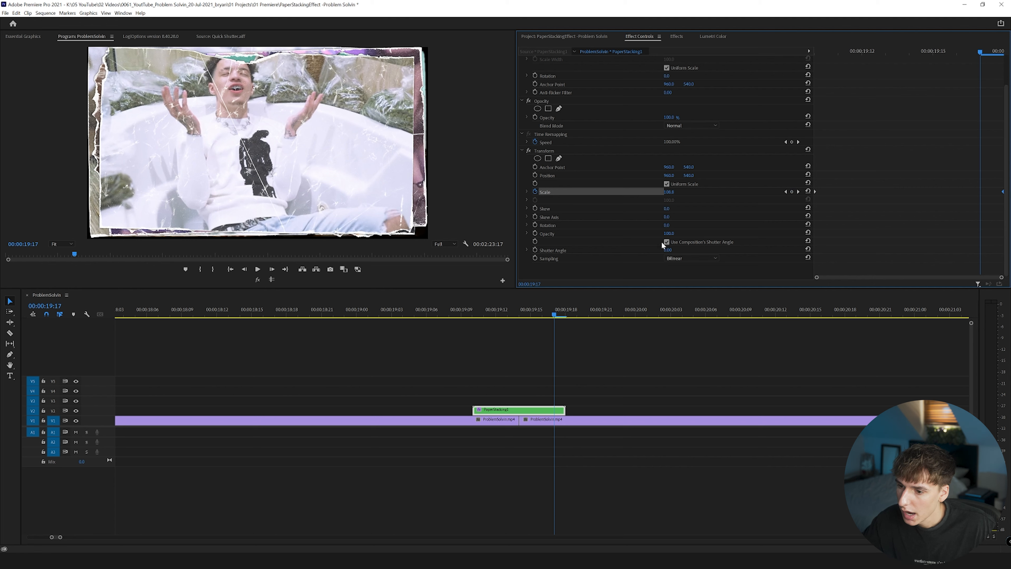
Set the shutter angle of the Transform effect on PaperStacking1 to 180.
left_click(669, 249)
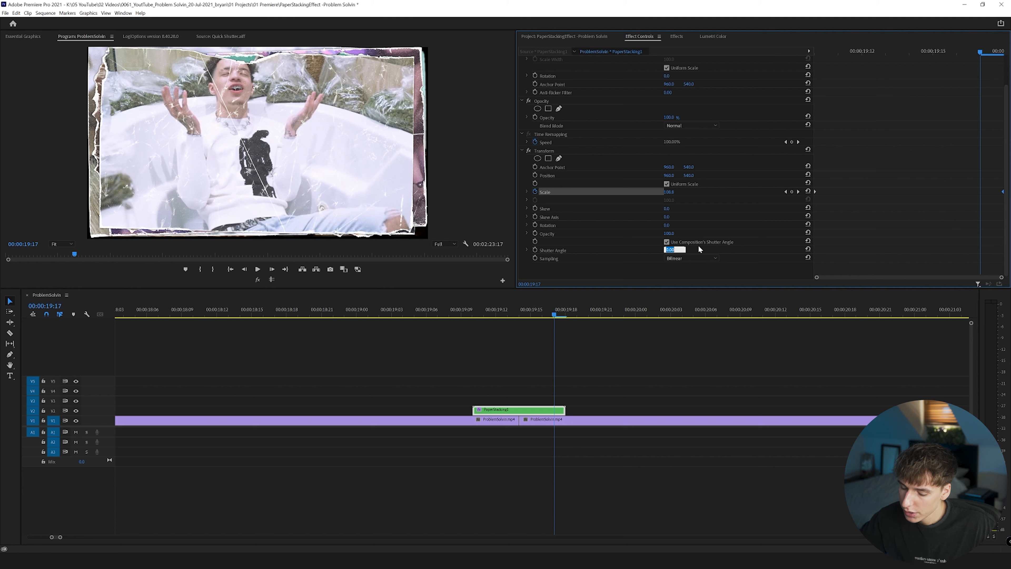
key("Return")
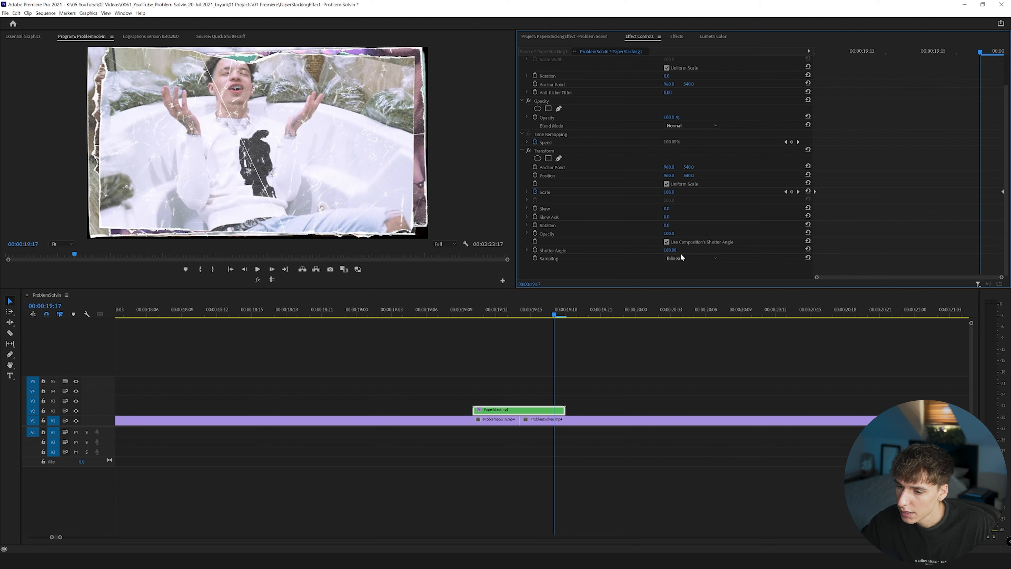
left_click_drag(669, 250, 741, 250)
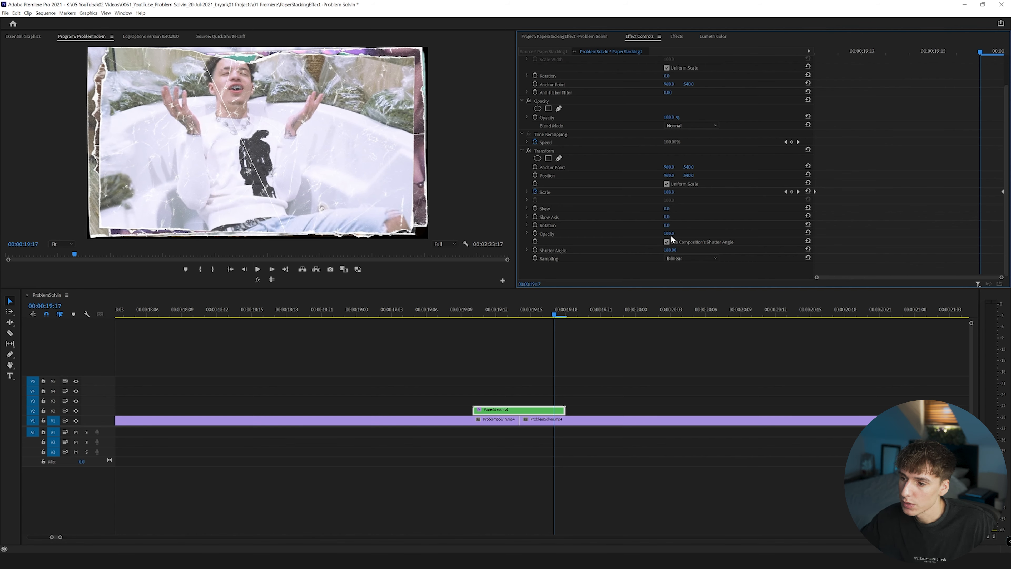
left_click(667, 242)
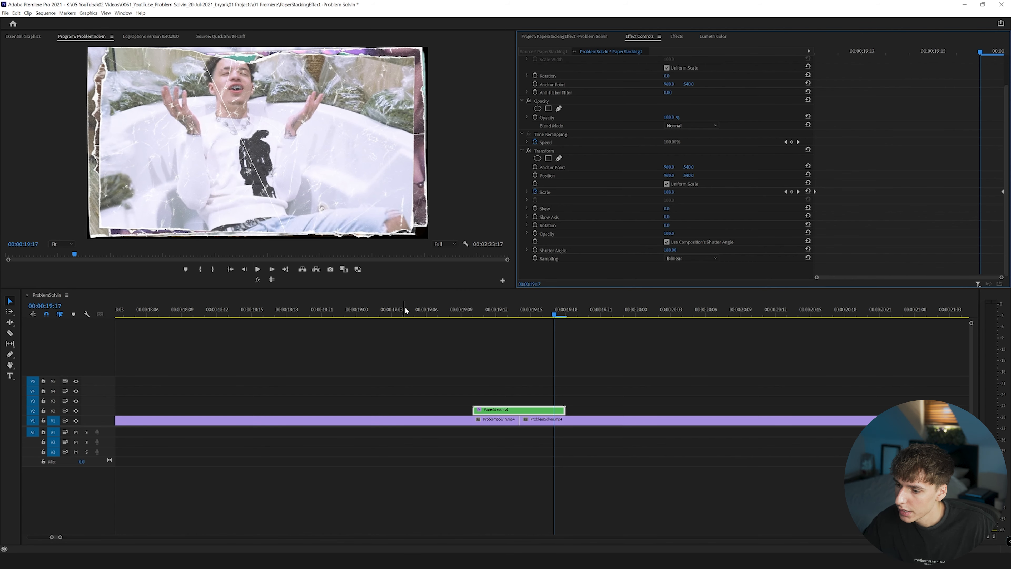
Mark the range from 00:00:18:22 to 00:00:20:00 around PaperStacking1 and render it.
left_click(339, 307)
left_click(635, 306)
key("o")
key("Return")
Play back the rendered paper stack and scrub through it to review the scale-up motion.
left_click(385, 308)
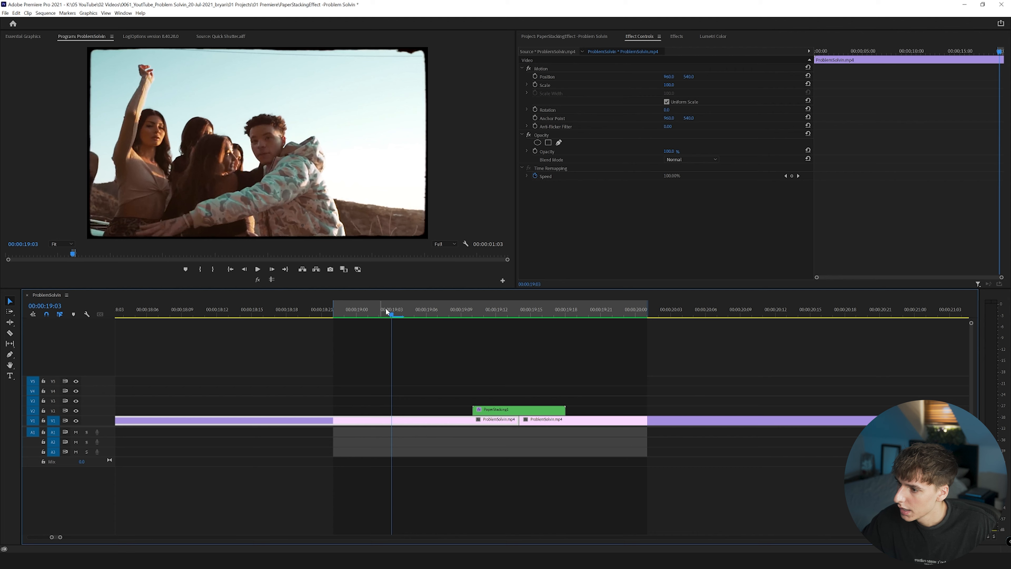
key("space")
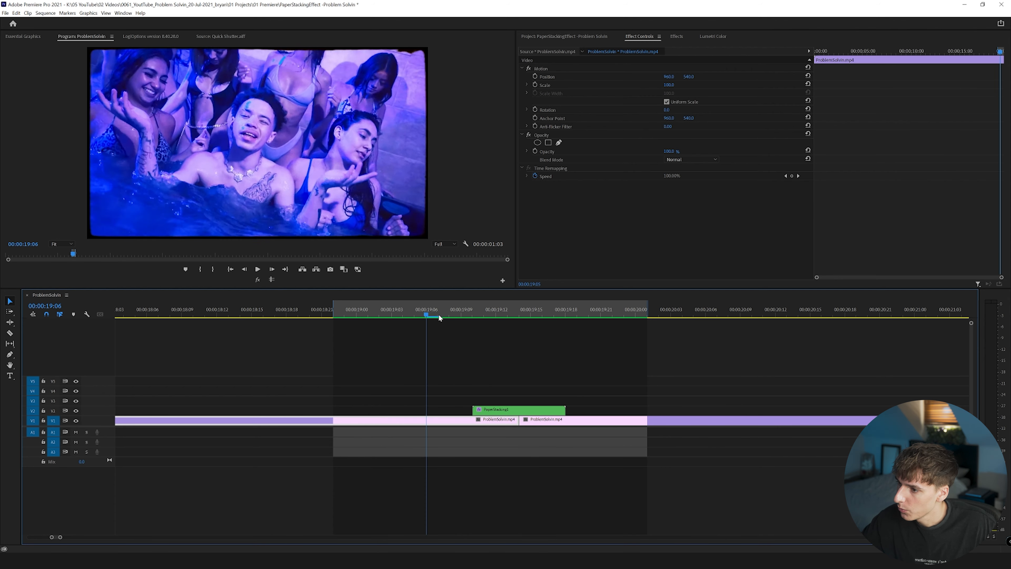
key("space")
mouse_move(528, 325)
left_mouse_down()
mouse_move(555, 329)
mouse_move(473, 334)
mouse_move(505, 336)
mouse_move(473, 315)
mouse_move(541, 323)
left_mouse_up()
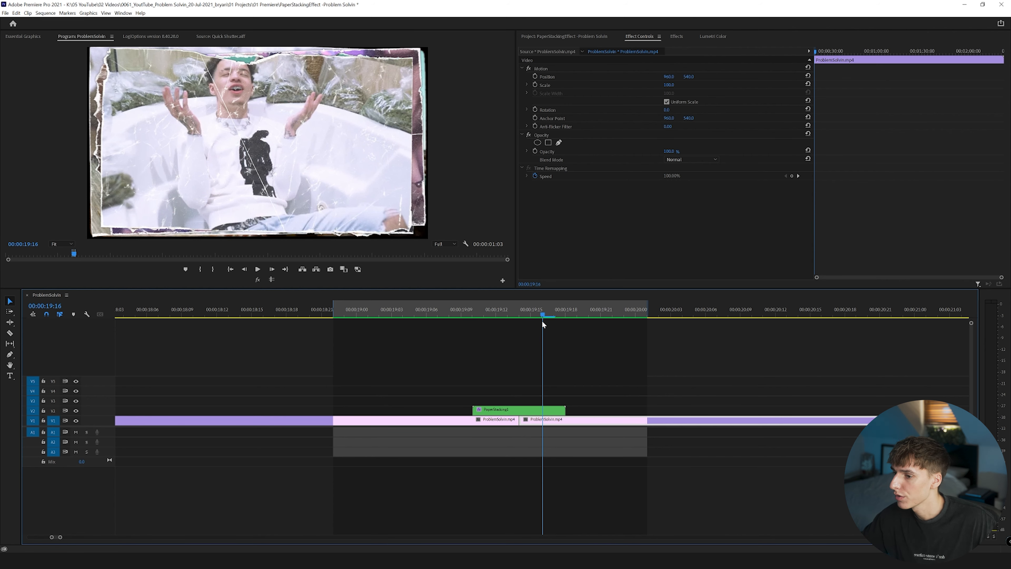
left_click_drag(542, 320, 499, 321)
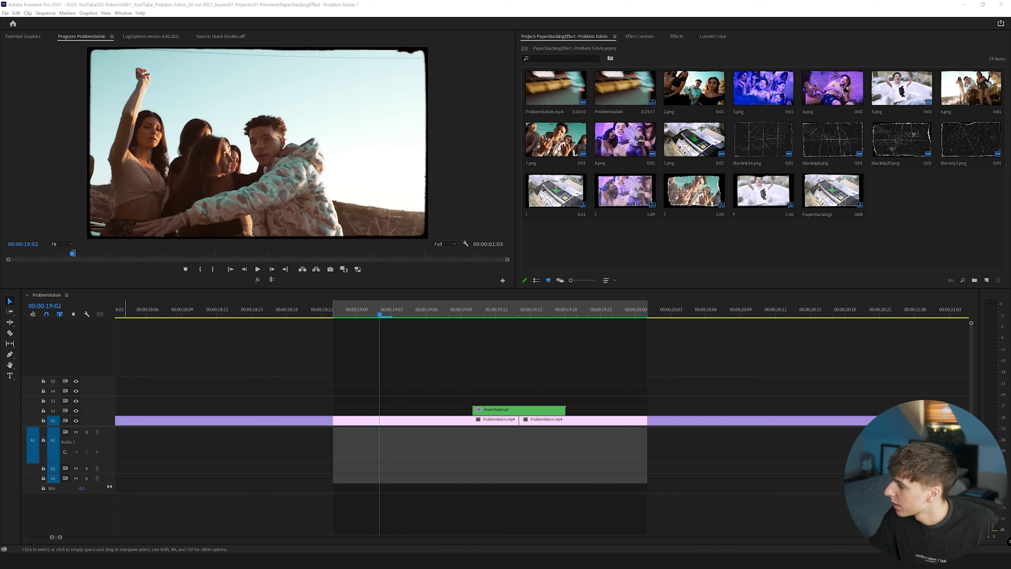
Import Paper Crumble.wav and CAMERA FLASH.mp3, and place the camera flash on A1 with its loudest peak at PaperStacking1's start, 00:00:19:10.
left_click_drag(2, 209, 627, 226)
left_click_drag(971, 191, 449, 431)
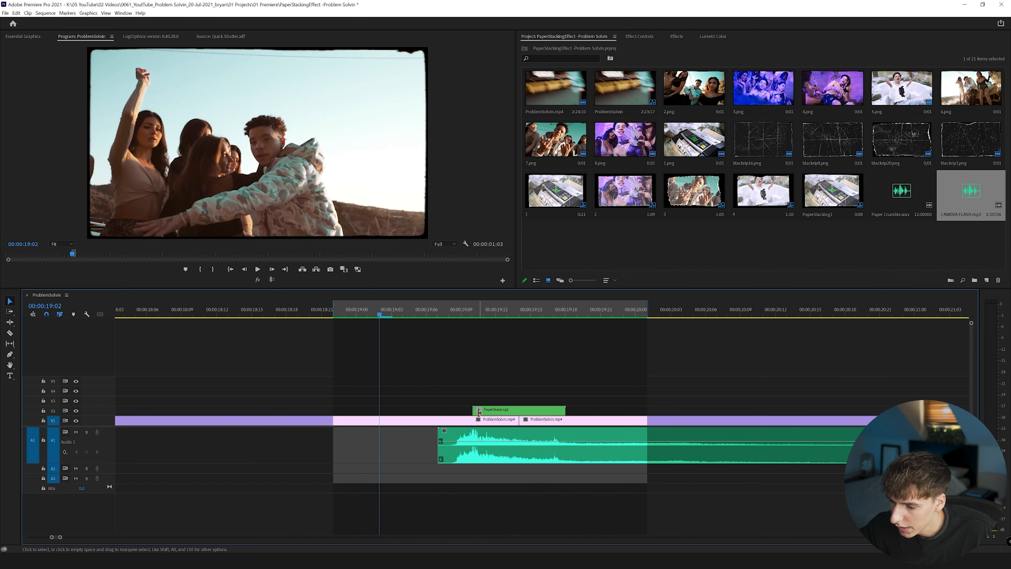
left_click_drag(417, 315, 468, 318)
Lower the audio gain of the CAMERA FLASH.mp3 clip and play back the effect with it.
right_click(476, 441)
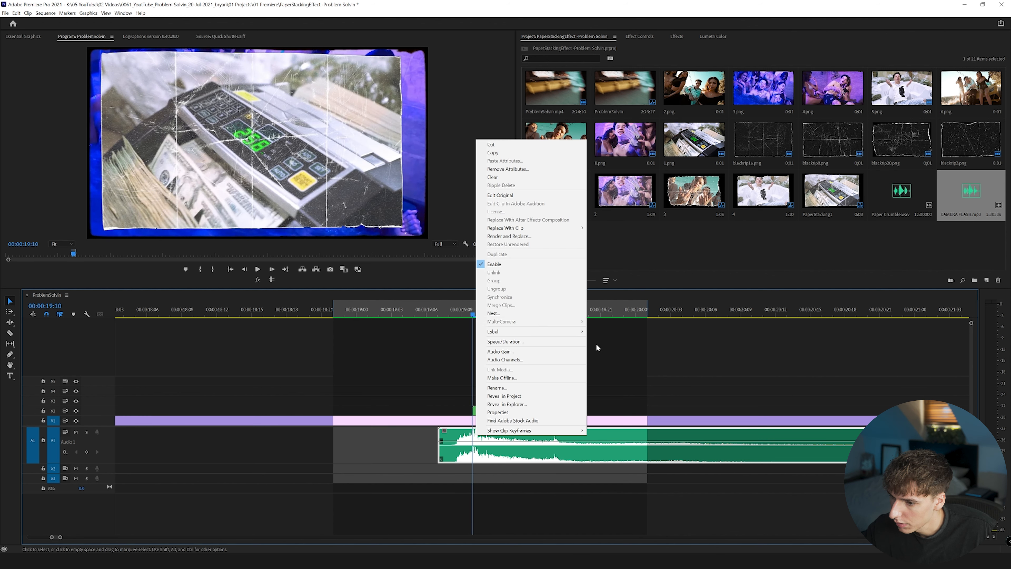
left_click(513, 352)
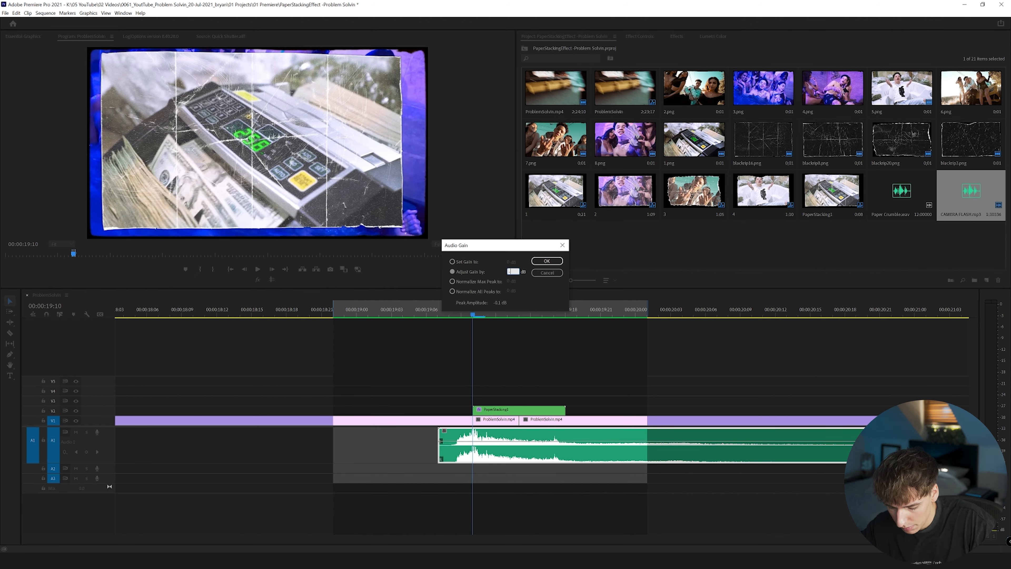
left_click(547, 261)
left_click(427, 306)
key("space")
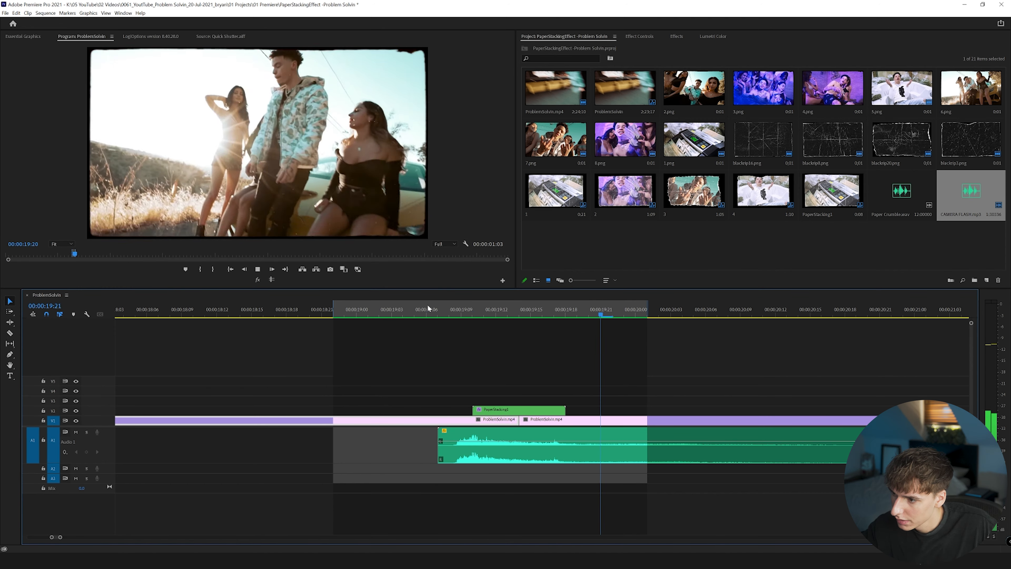
key("space")
Find the Exponential Fade transition, apply it to the CAMERA FLASH.mp3 clip as a fade-out starting at 00:00:19:19, and play it back.
left_click(638, 37)
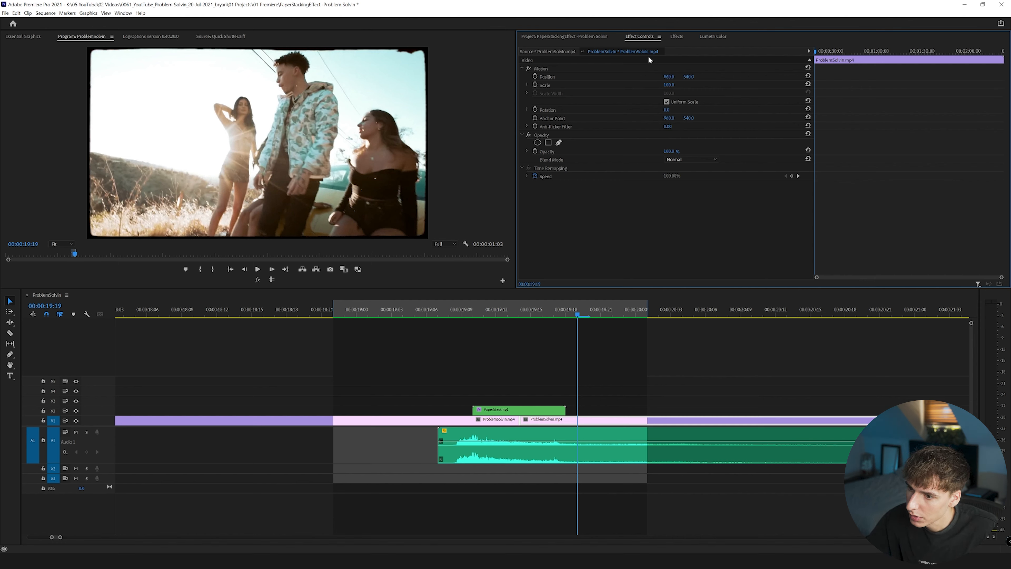
left_click(676, 37)
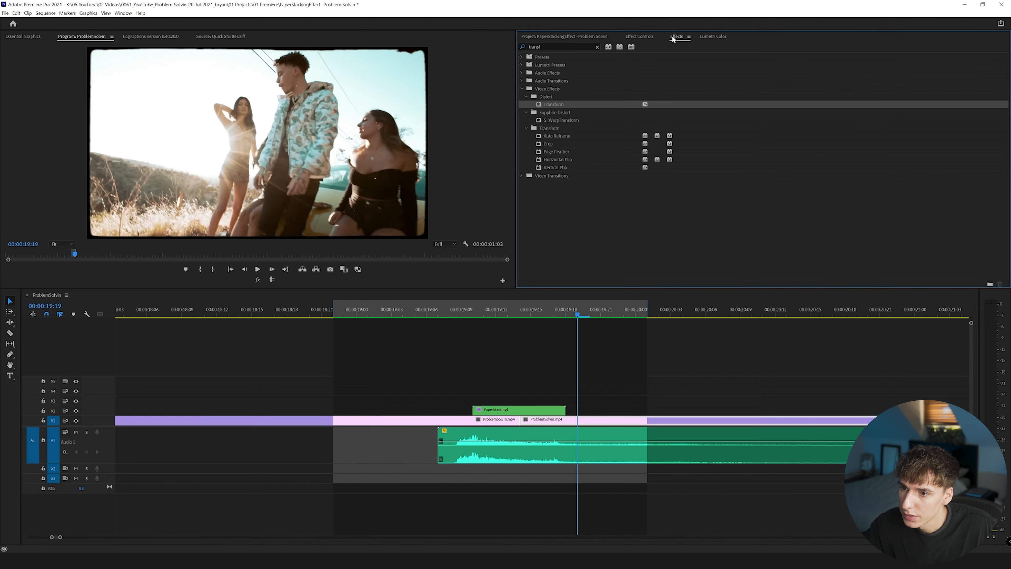
left_click(563, 48)
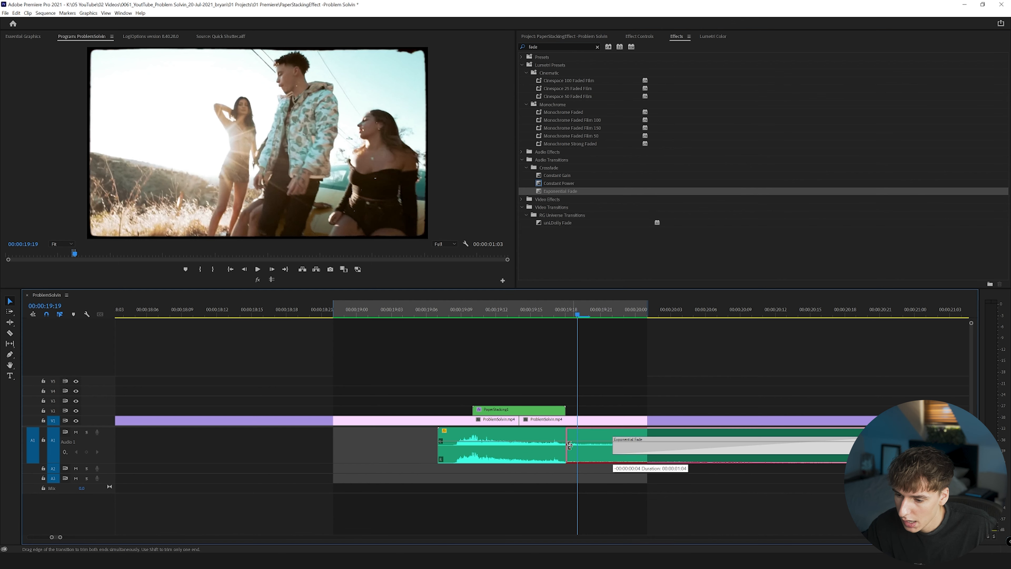
left_click_drag(569, 446, 578, 449)
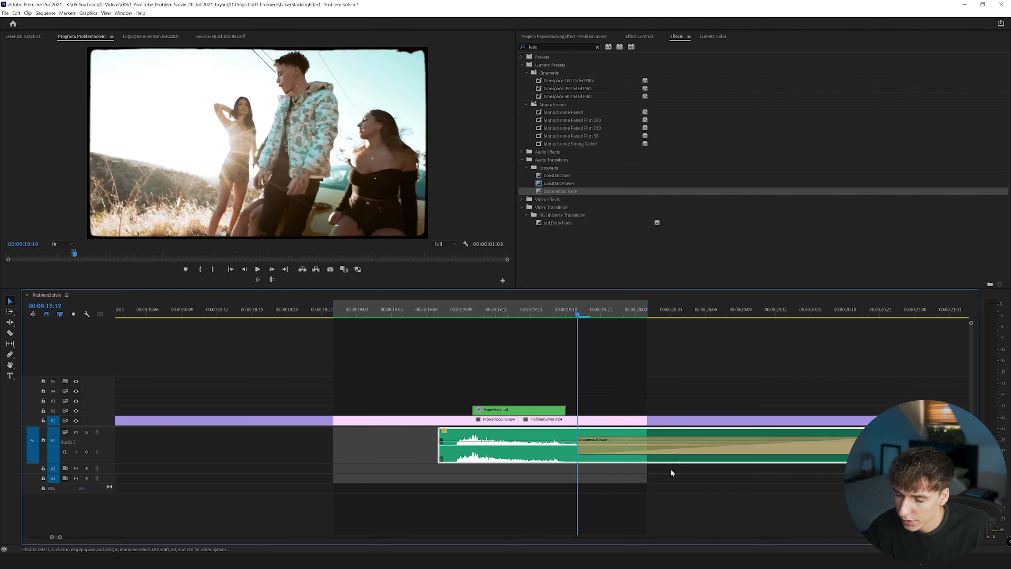
left_click(390, 311)
key("space")
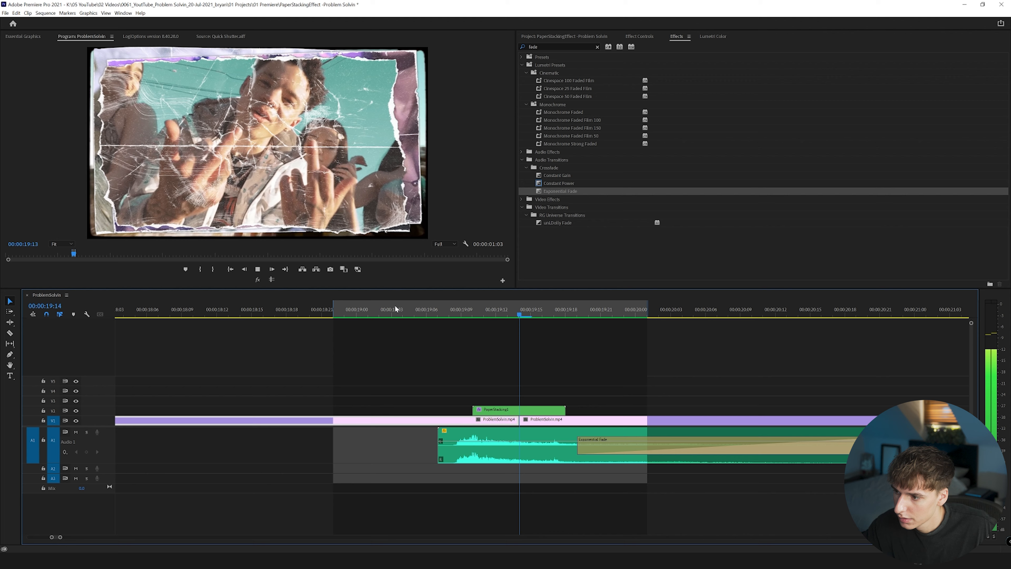
left_click_drag(396, 307, 473, 311)
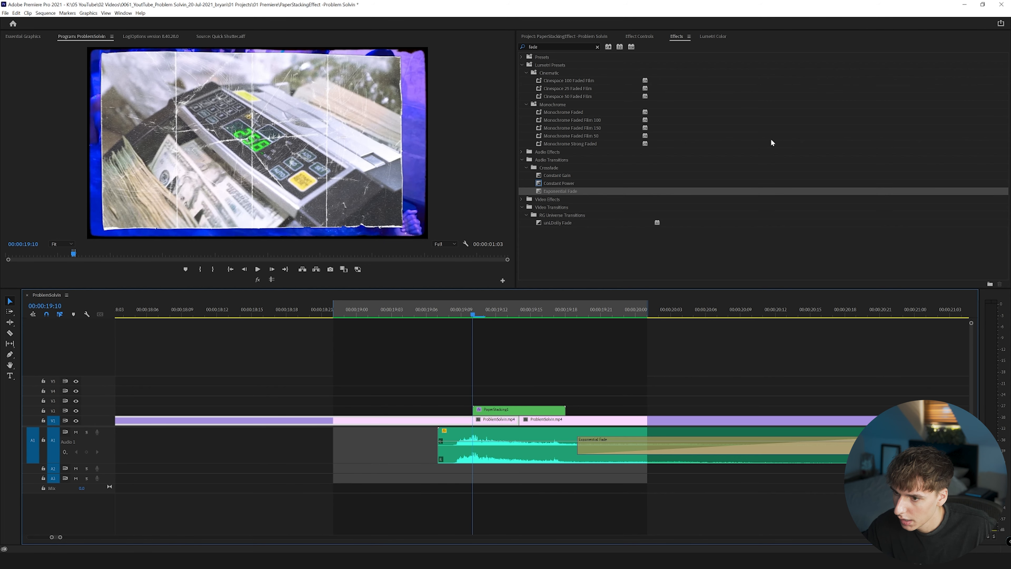
left_click(635, 36)
left_click(560, 38)
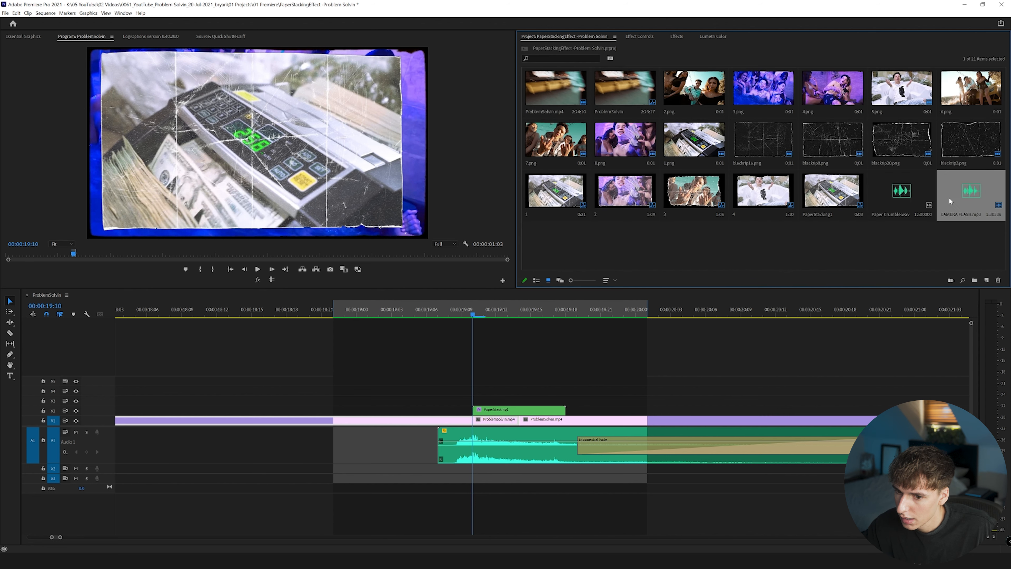
left_click_drag(922, 192, 503, 469)
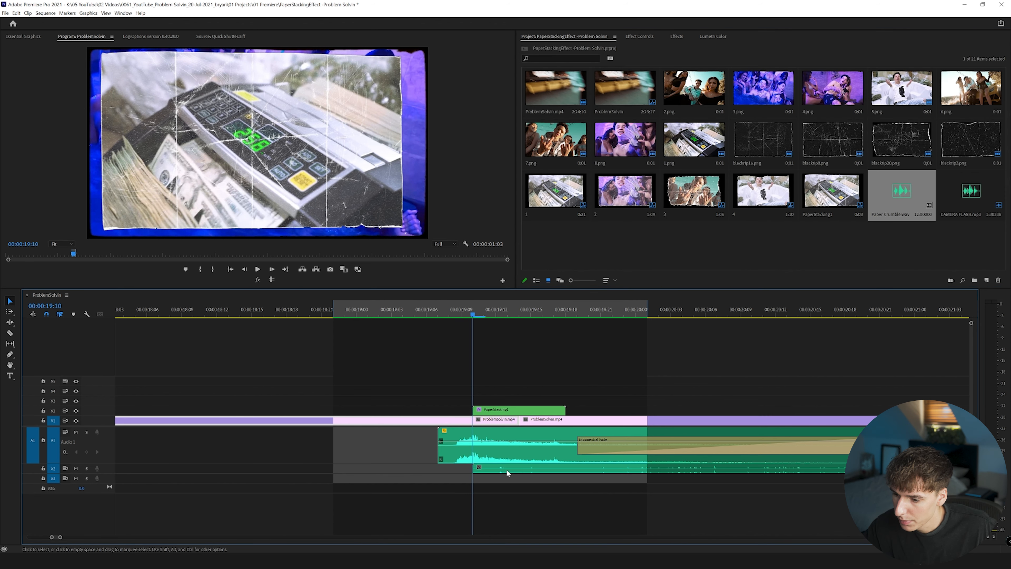
left_click(521, 469)
key("Delete")
Audition Paper Crumble.wav, mark a short section near its start, and place that section's audio on A2 below the camera flash.
double_click(900, 192)
key("space")
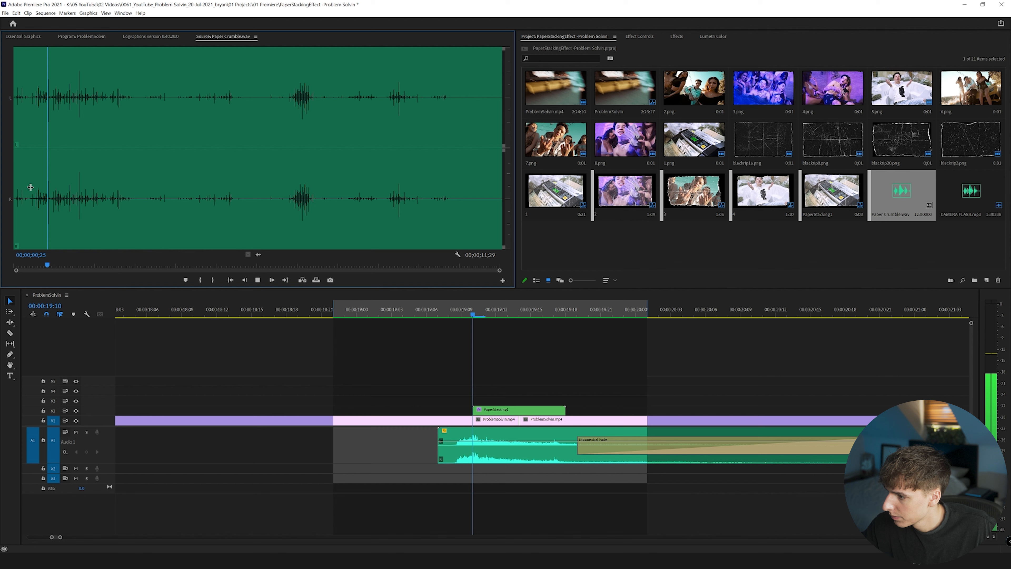
left_click(33, 192)
key("i")
left_click(104, 190)
key("o")
left_click_drag(258, 254, 438, 468)
Move the Paper Crumble clip's start to 00:00:19:10, in line with PaperStacking1's start, and play back the sound.
left_click(436, 312)
key("space")
left_click(436, 312)
key("space")
left_click_drag(436, 314, 468, 325)
left_click_drag(439, 468, 473, 469)
left_click(438, 306)
key("space")
Trim the end of the Paper Crumble clip to PaperStacking1's end and listen to it with A2 soloed.
left_click_drag(482, 315, 565, 317)
left_click_drag(950, 469, 571, 469)
left_click(423, 306)
key("space")
left_click(421, 304)
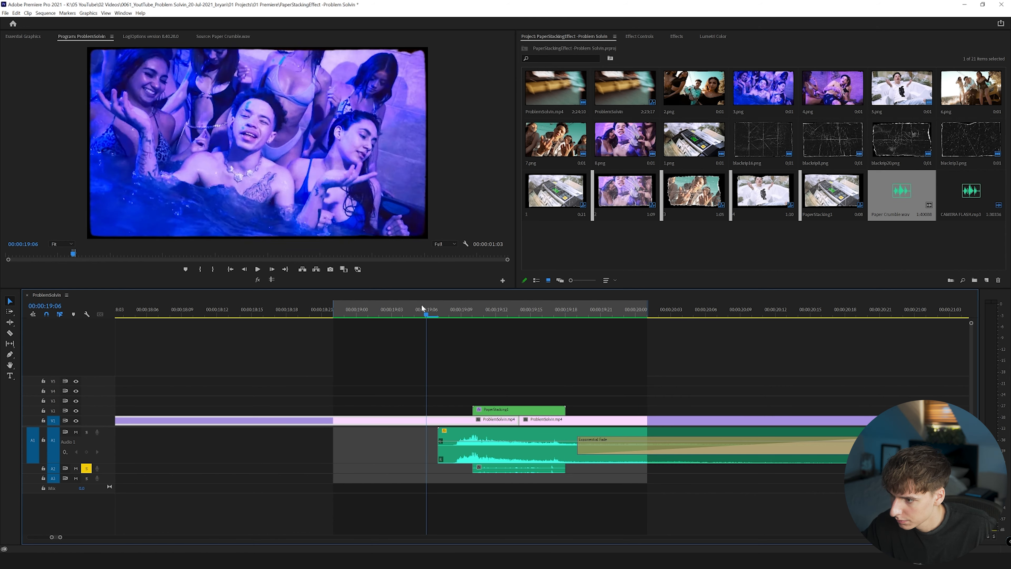
Adjust the audio gain of the Paper Crumble clip and turn off the solo on A2.
right_click(509, 470)
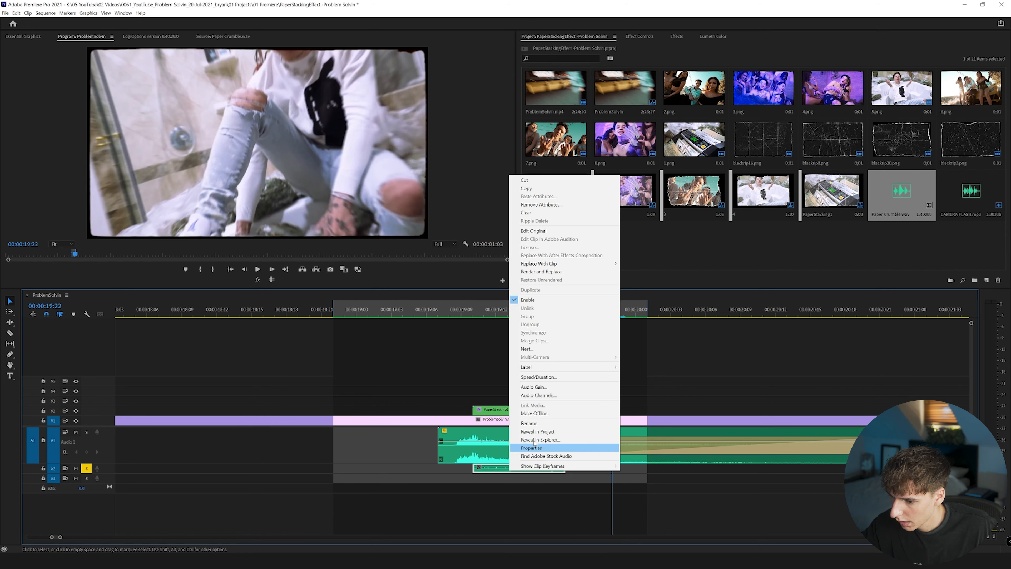
left_click(529, 387)
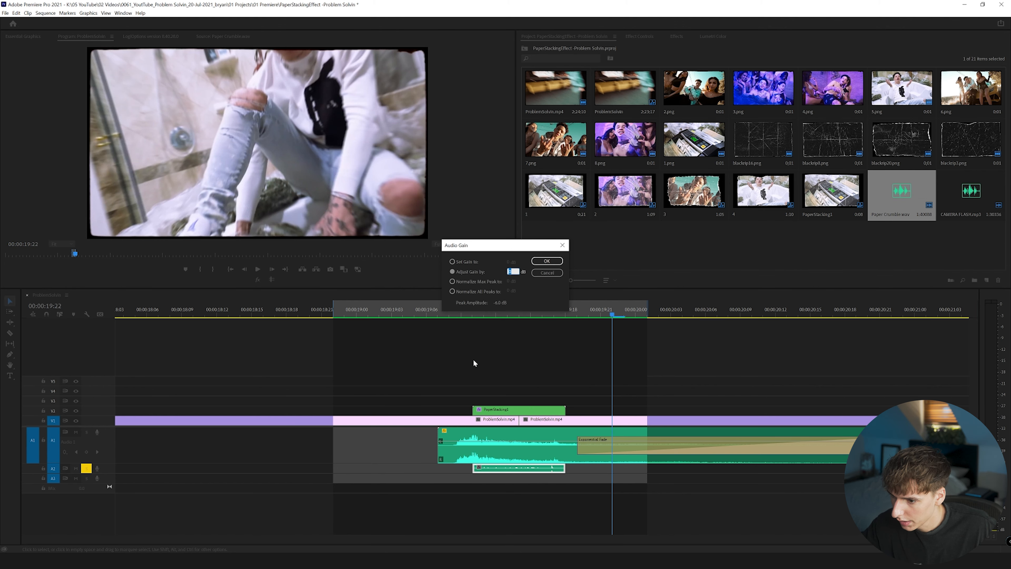
left_click(547, 273)
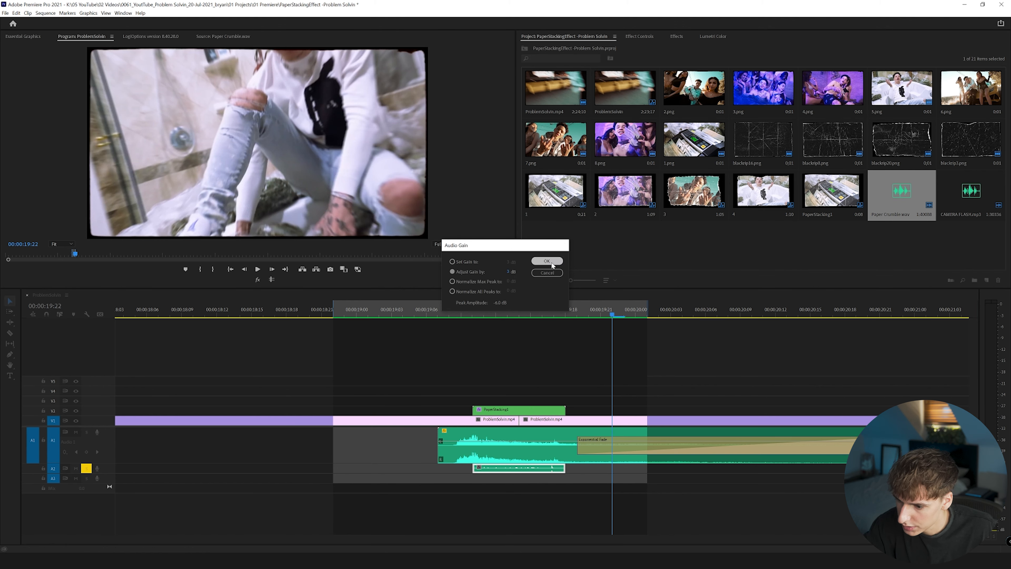
left_click(86, 468)
Create a 1920 x 1080, 24 fps adjustment layer and place it on V3 from 00:00:19:09, one frame before PaperStacking1, for four frames.
mouse_move(463, 310)
left_mouse_down()
mouse_move(448, 316)
mouse_move(472, 317)
left_mouse_up()
left_click(647, 35)
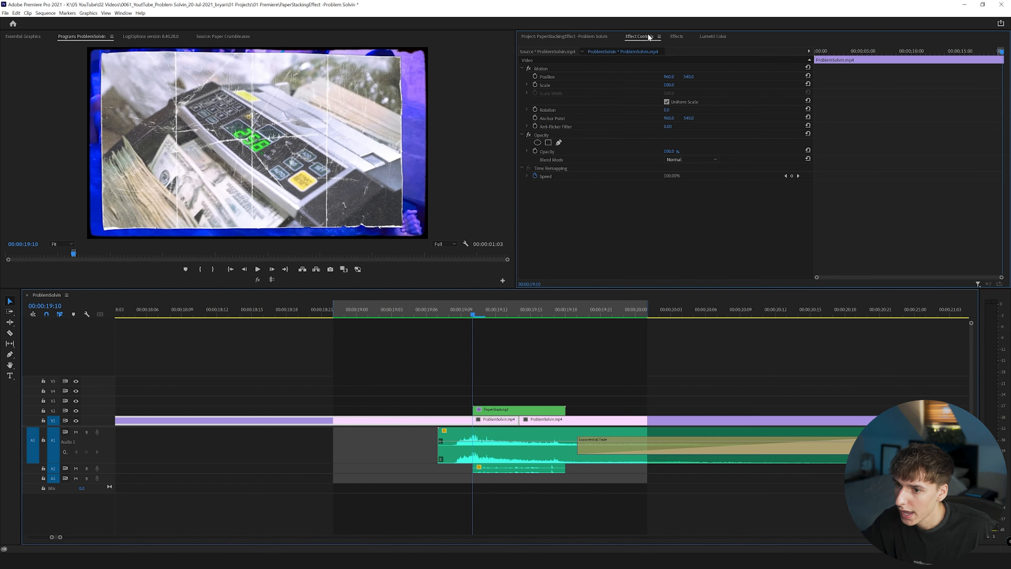
left_click(591, 36)
left_click(986, 280)
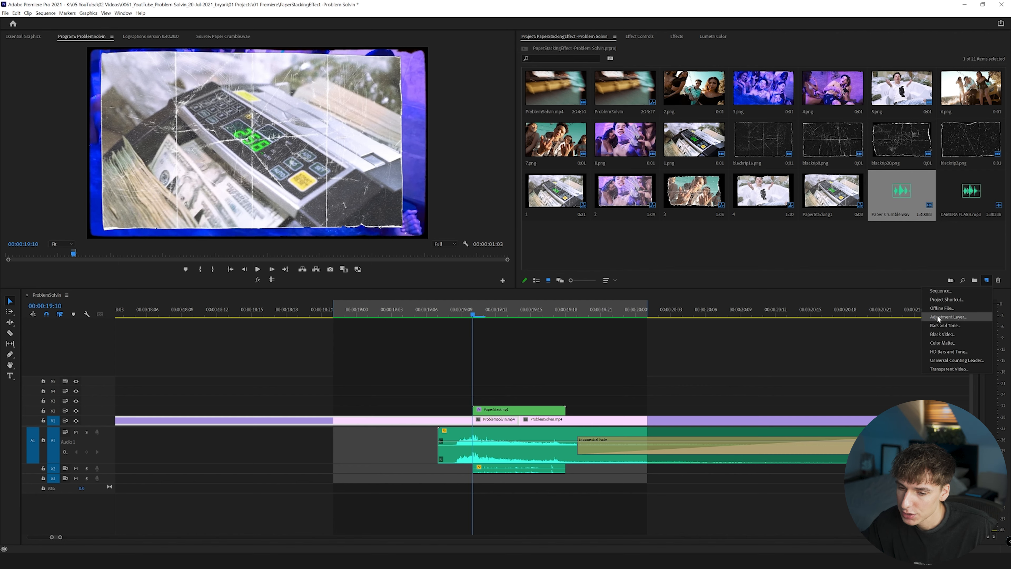
left_click(953, 318)
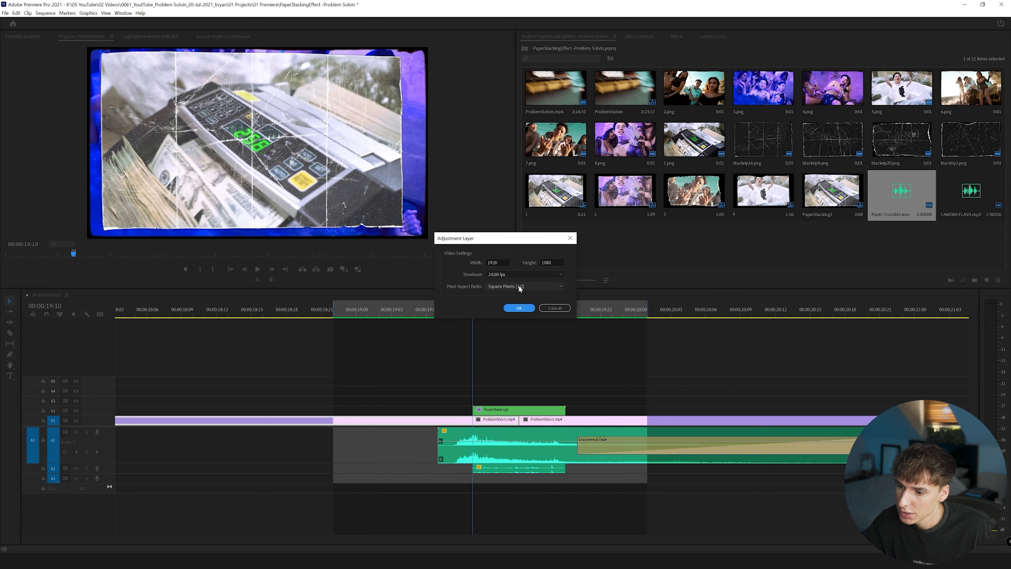
left_click(517, 309)
left_click_drag(575, 268, 506, 401)
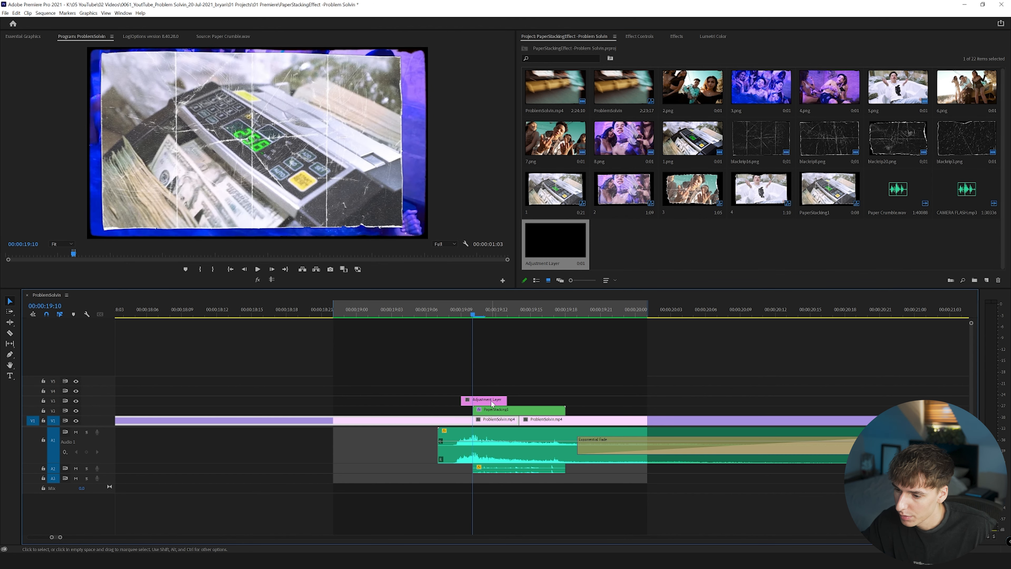
Search the effects for contrast and apply Brightness & Contrast to the adjustment layer.
left_click(689, 39)
left_click(571, 47)
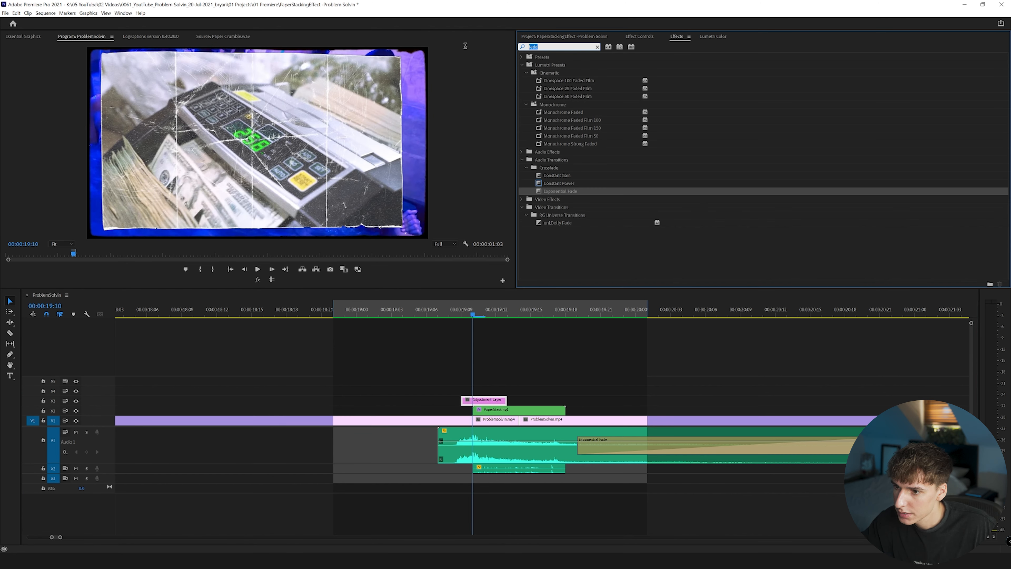
type("cro")
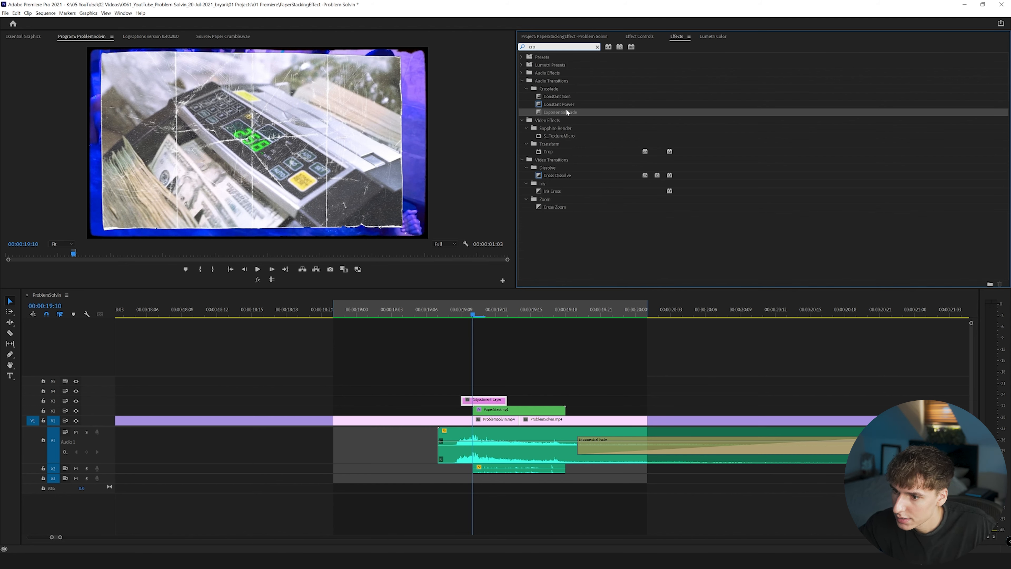
key("BackSpace")
key("BackSpace")
type("ontr")
left_click_drag(559, 135, 480, 399)
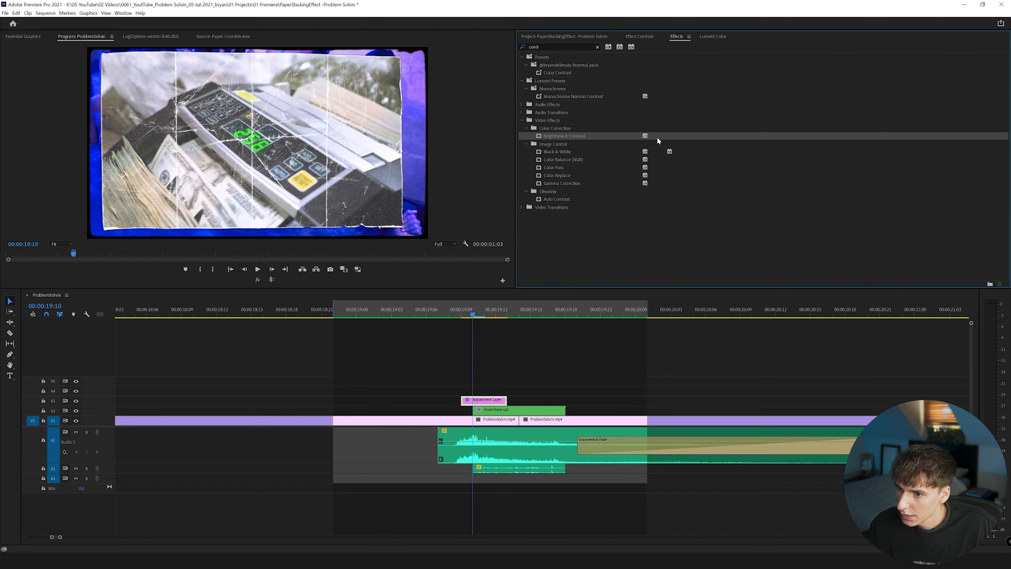
Keyframe the adjustment layer's Brightness at 100 and Contrast at 50 at 00:00:19:10, with both at 0 one frame earlier.
left_click(634, 36)
left_click(477, 428)
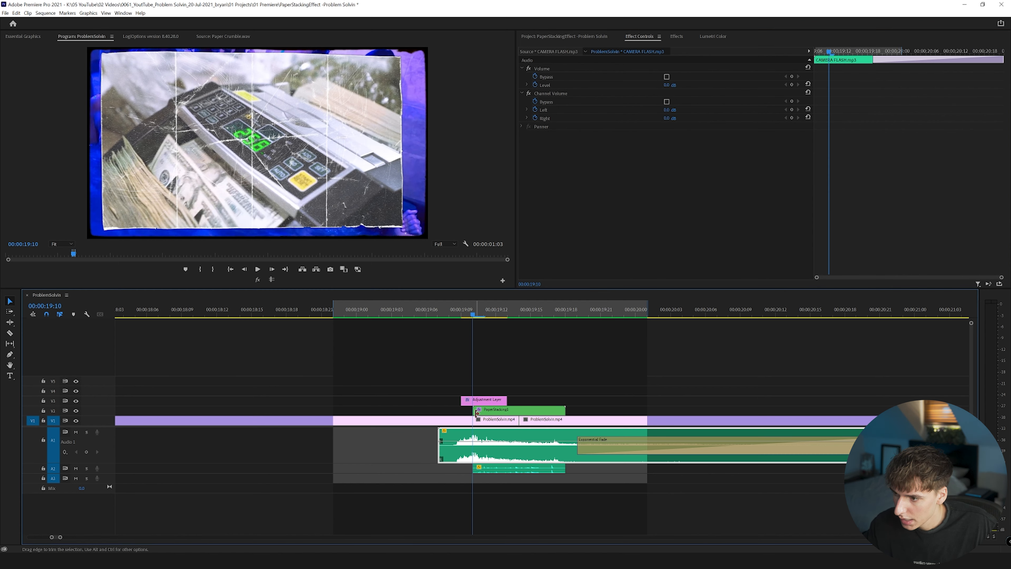
left_click(492, 400)
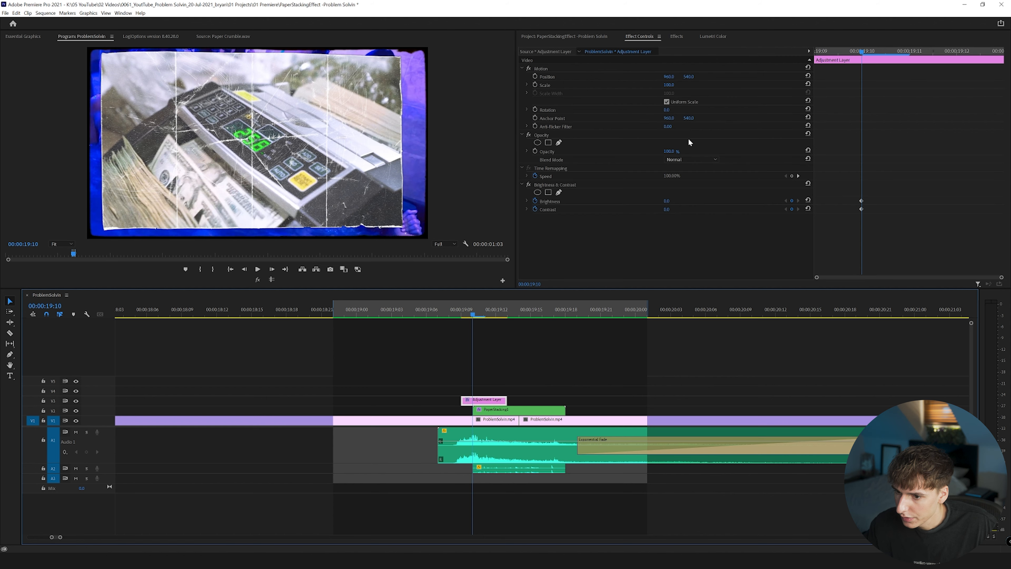
left_click_drag(669, 201, 689, 210)
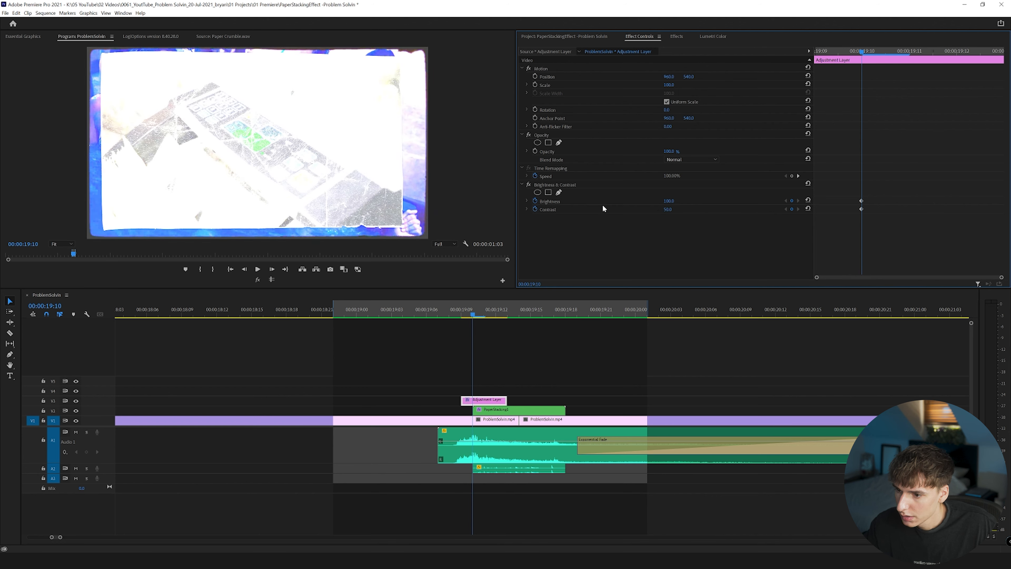
left_click(244, 269)
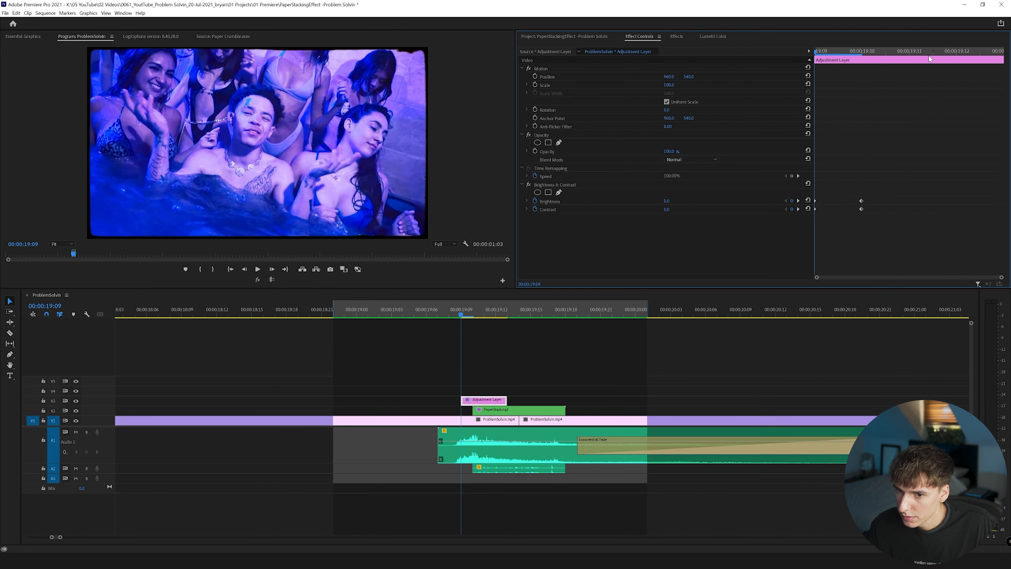
Extend the adjustment layer's end by one frame to the cut at 00:00:19:14 and reselect the layer.
left_click(927, 53)
left_click_drag(494, 317, 508, 316)
left_click_drag(506, 399, 517, 398)
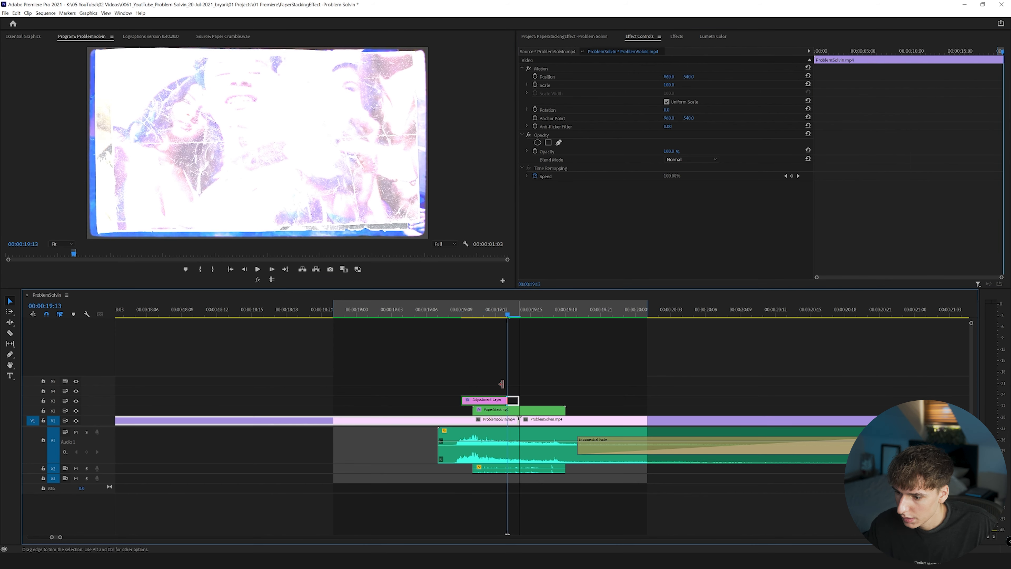
left_click_drag(482, 317, 518, 318)
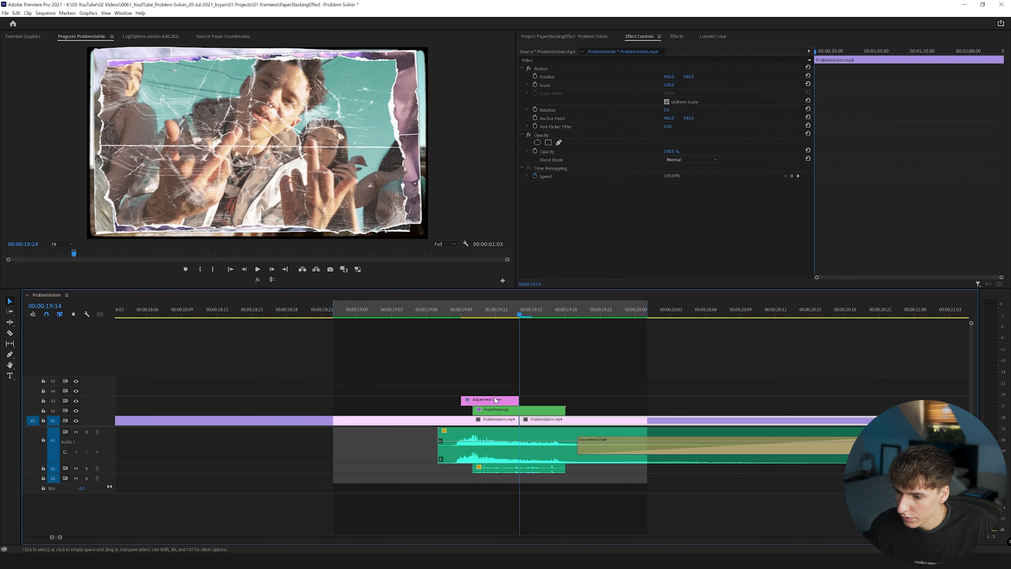
left_click(495, 400)
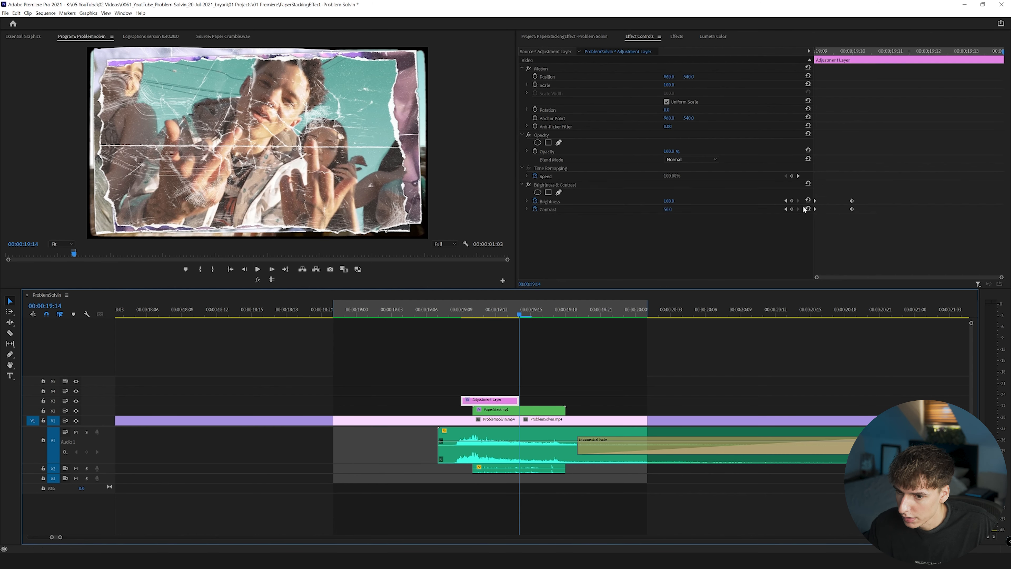
Play back and scrub through the paper stacking section from about 00:00:19:00 to review the flash and sound effects.
left_click(343, 313)
key("space")
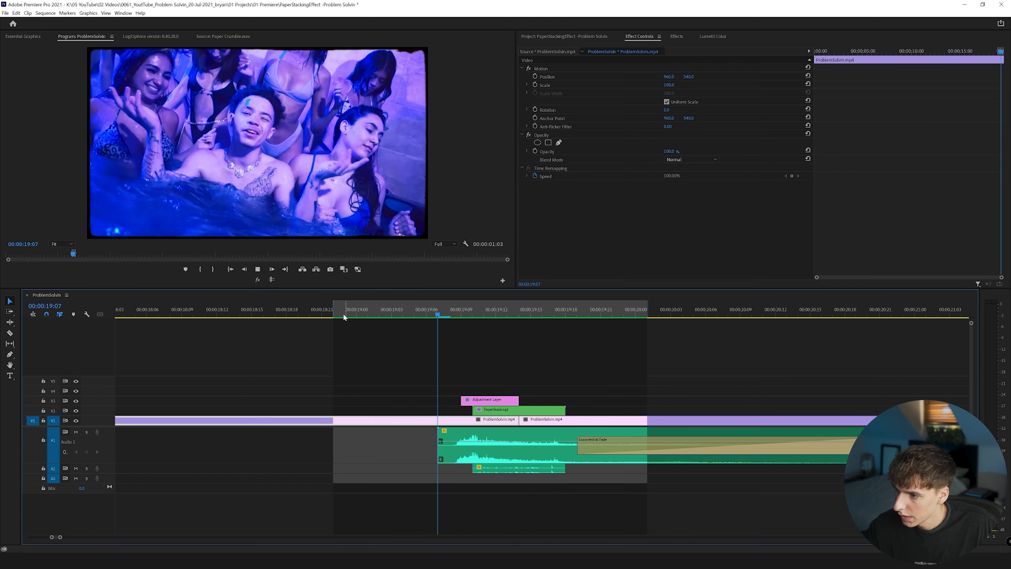
left_click(351, 305)
key("space")
left_click_drag(351, 305, 477, 319)
left_click(345, 313)
key("space")
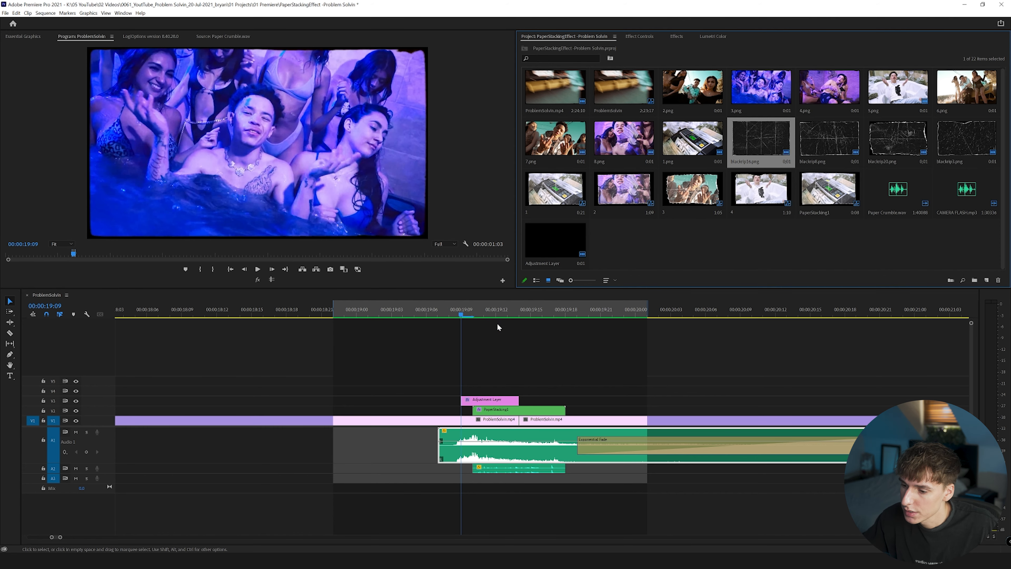
left_click(473, 316)
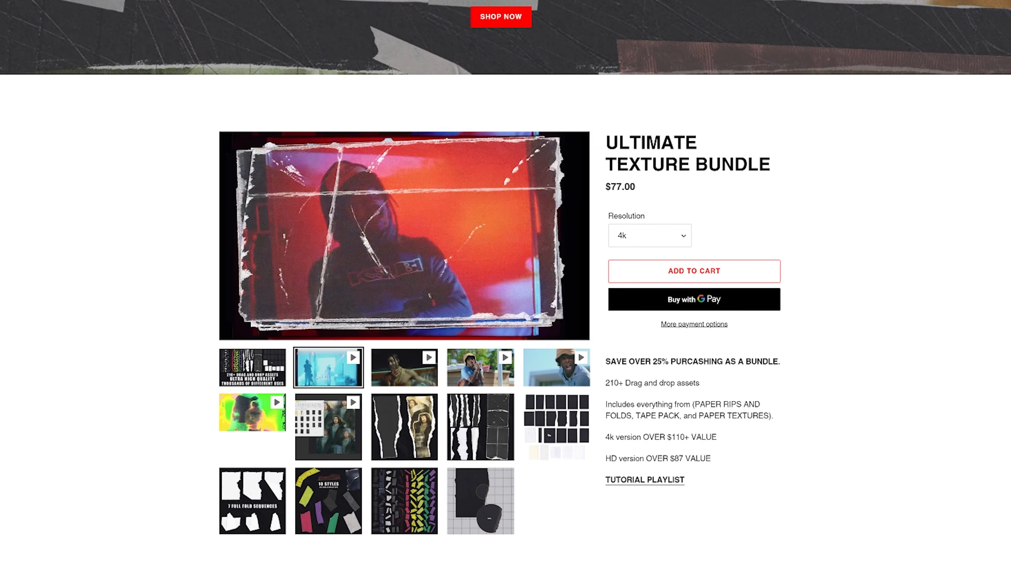
scroll(505, 284, "down", 5)
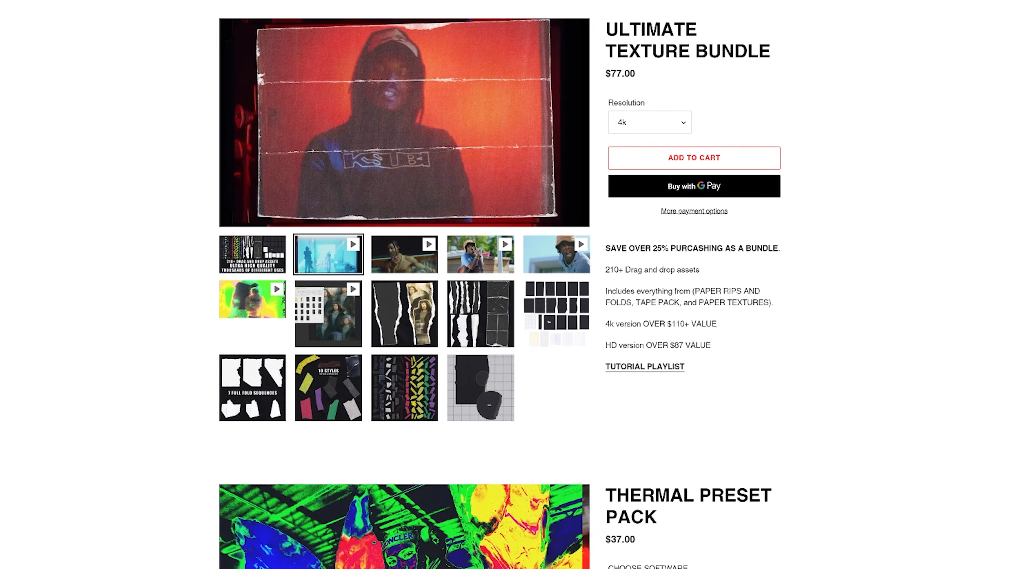
scroll(505, 284, "down", 1)
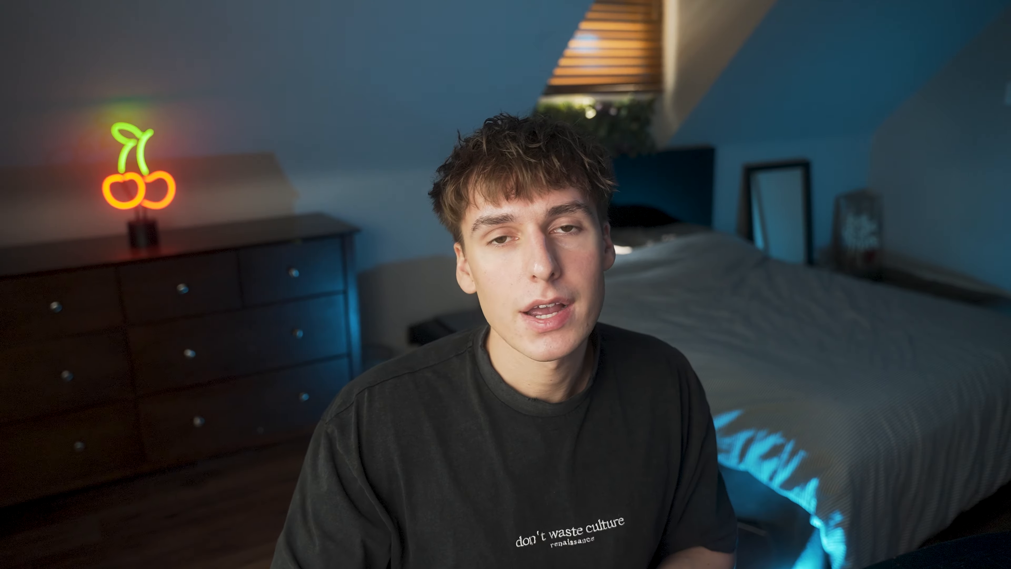